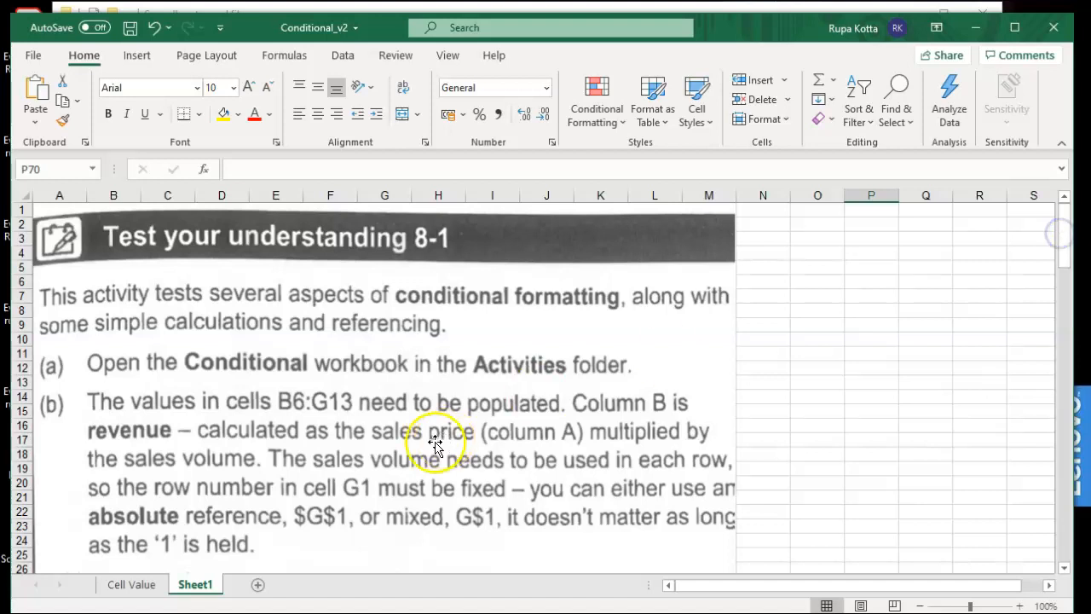
On the Cell Value sheet, enter =A6*$G$1 as the forecast revenue in B6 and fill it down to B13.
click(144, 587)
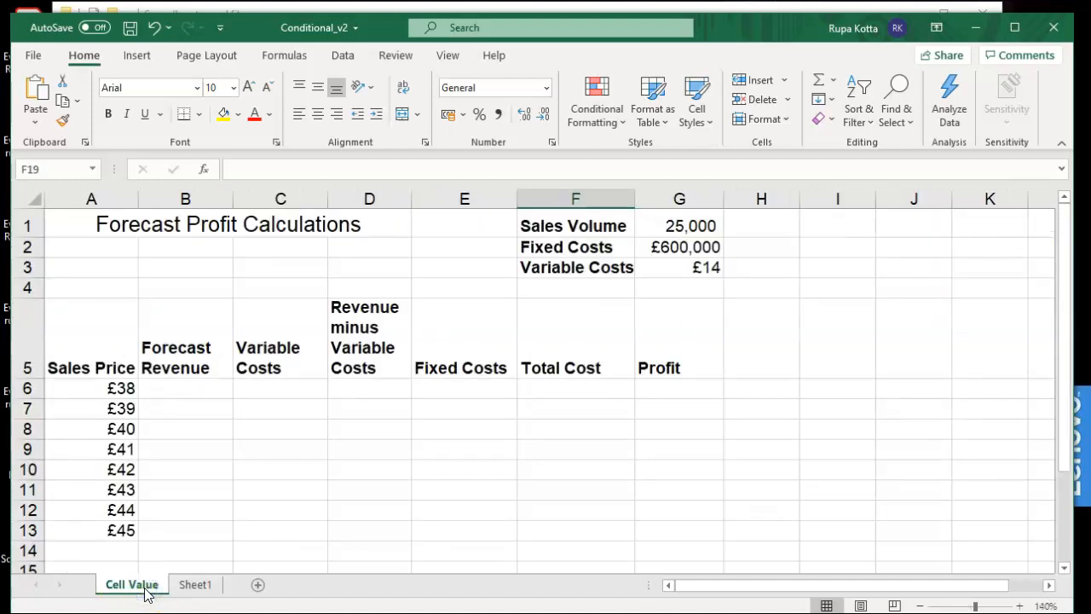
click(192, 390)
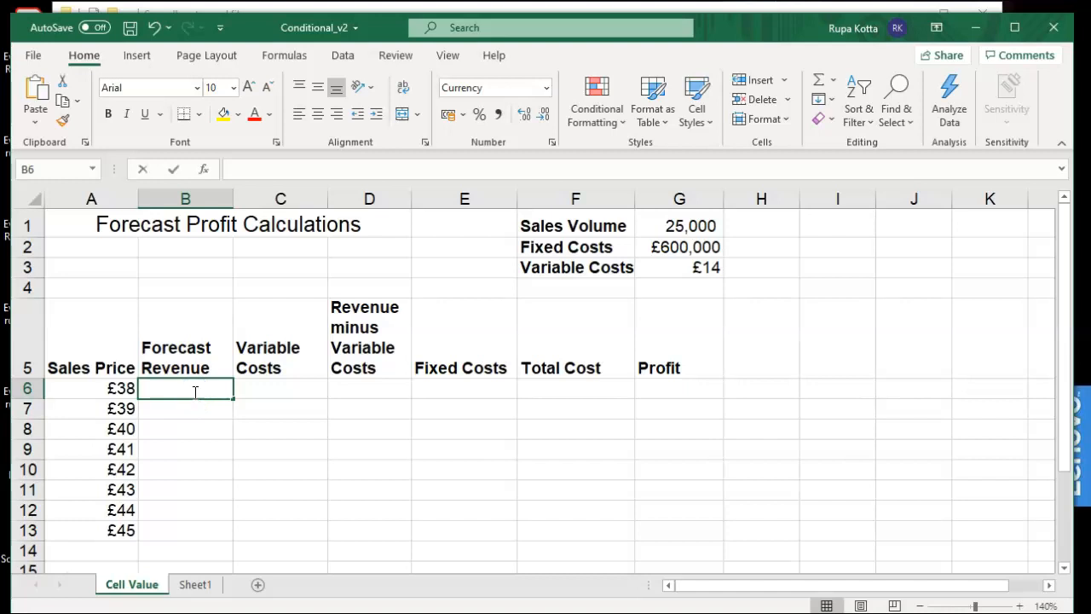
text(=)
click(113, 386)
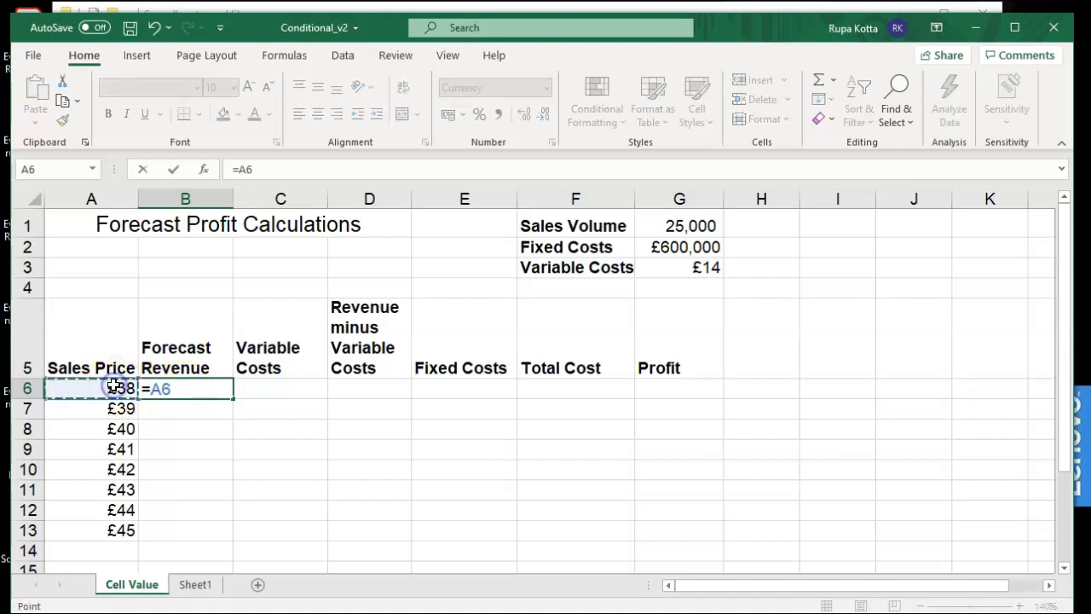
text(*)
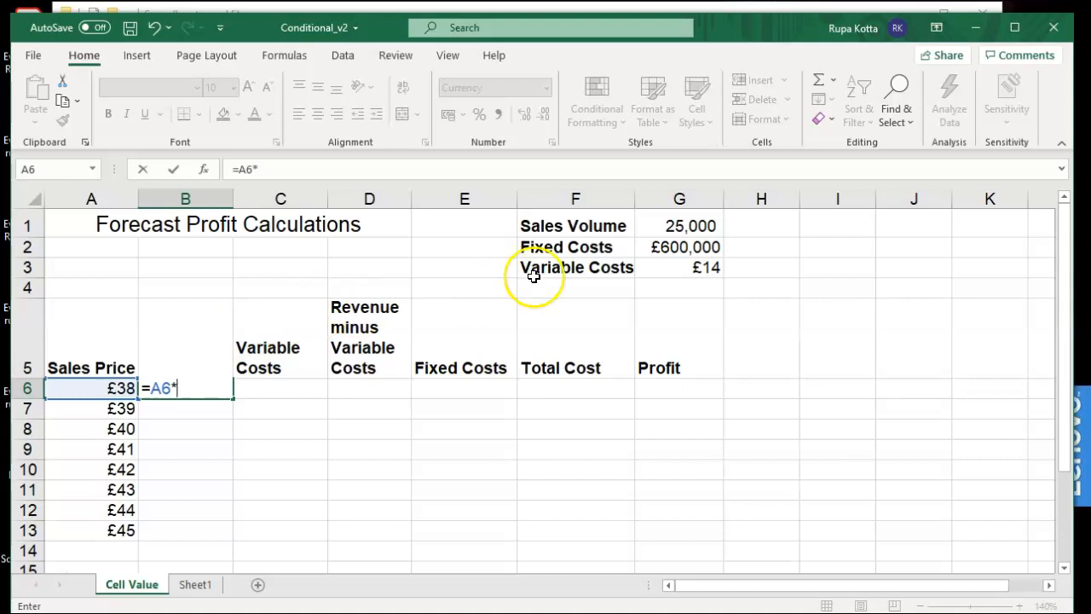
click(672, 220)
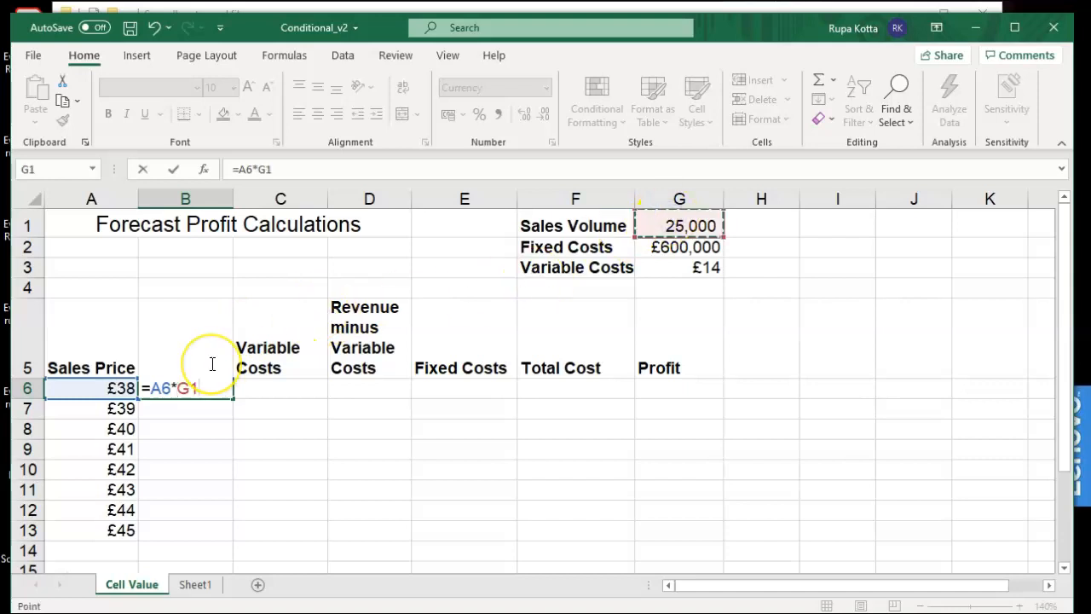
click(179, 386)
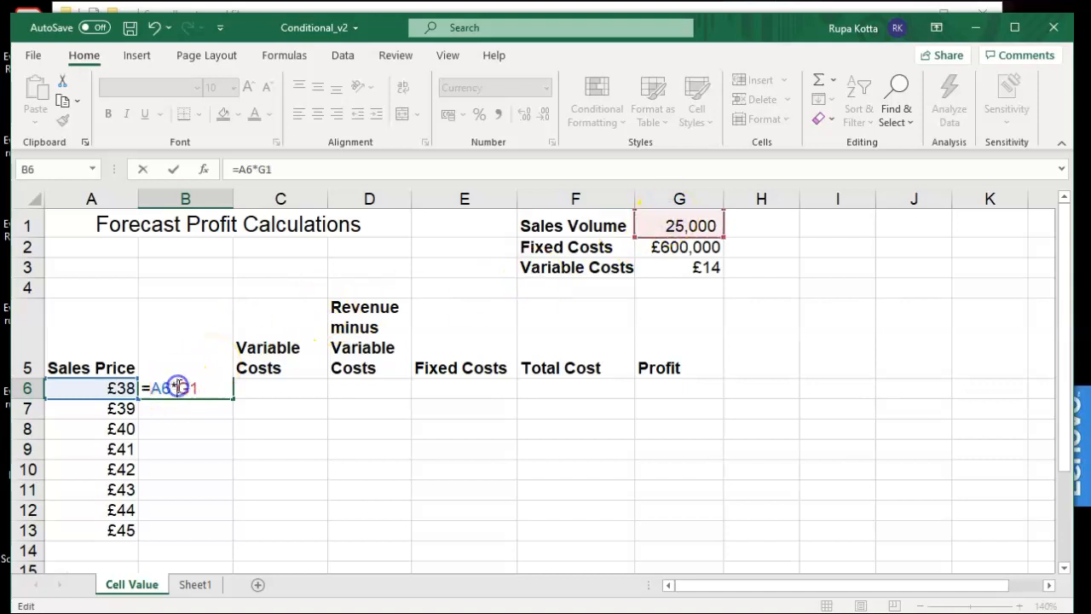
text($)
click(193, 386)
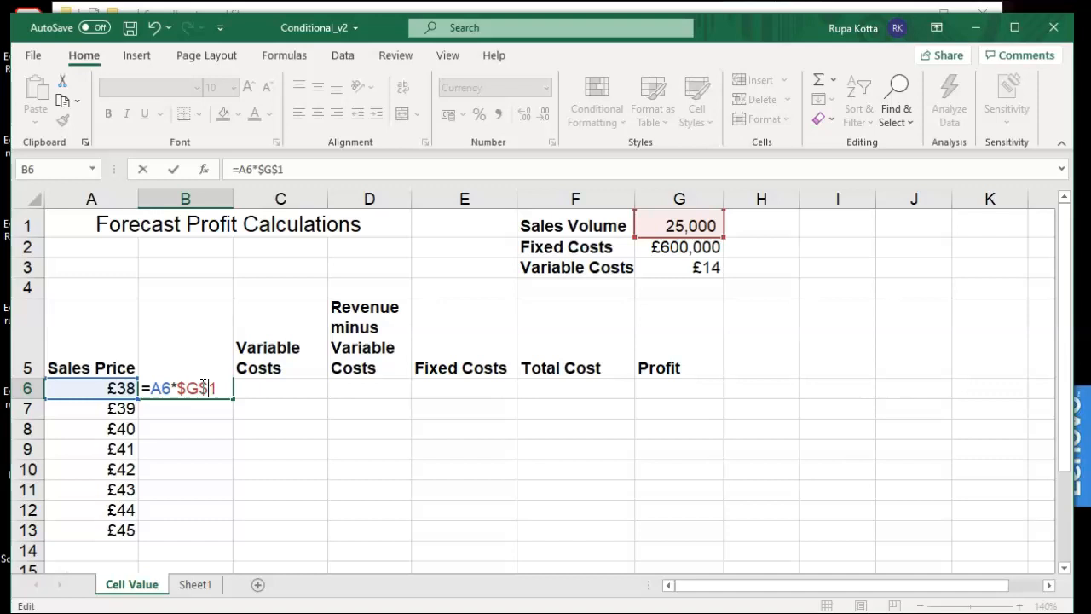
text($)
key(Return)
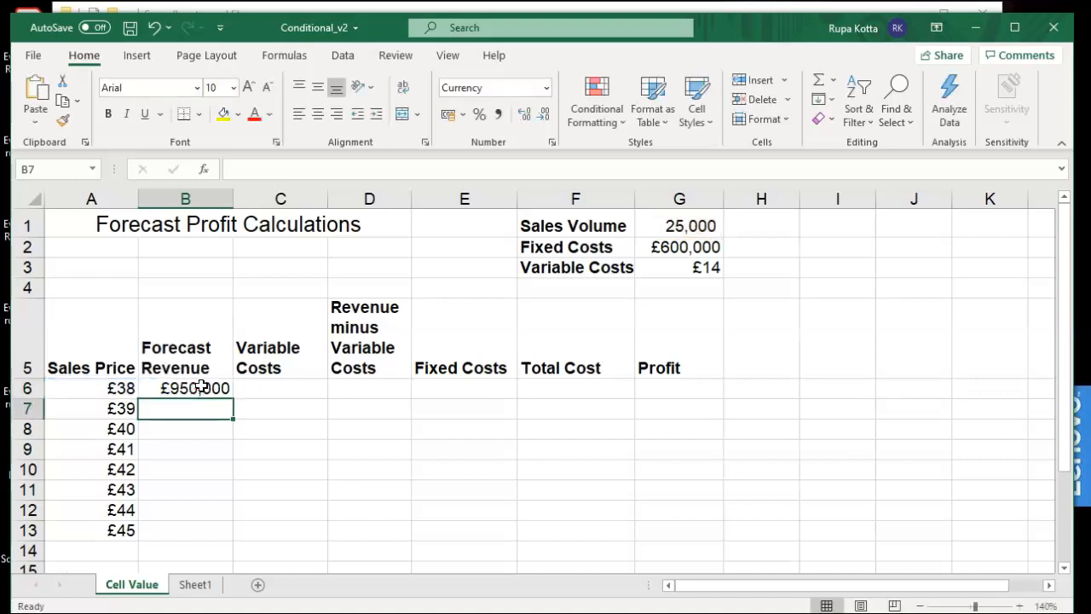
click(201, 387)
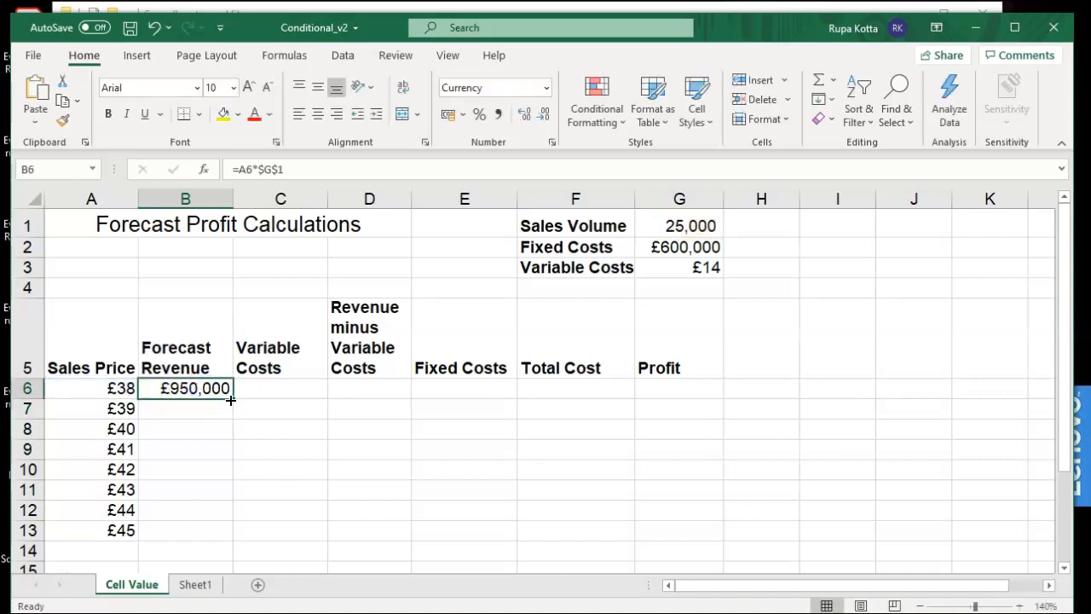
double_click(230, 399)
Build a variable costs formula in C6 that multiplies the sales volume in G1 by the unit variable cost in G3.
click(266, 389)
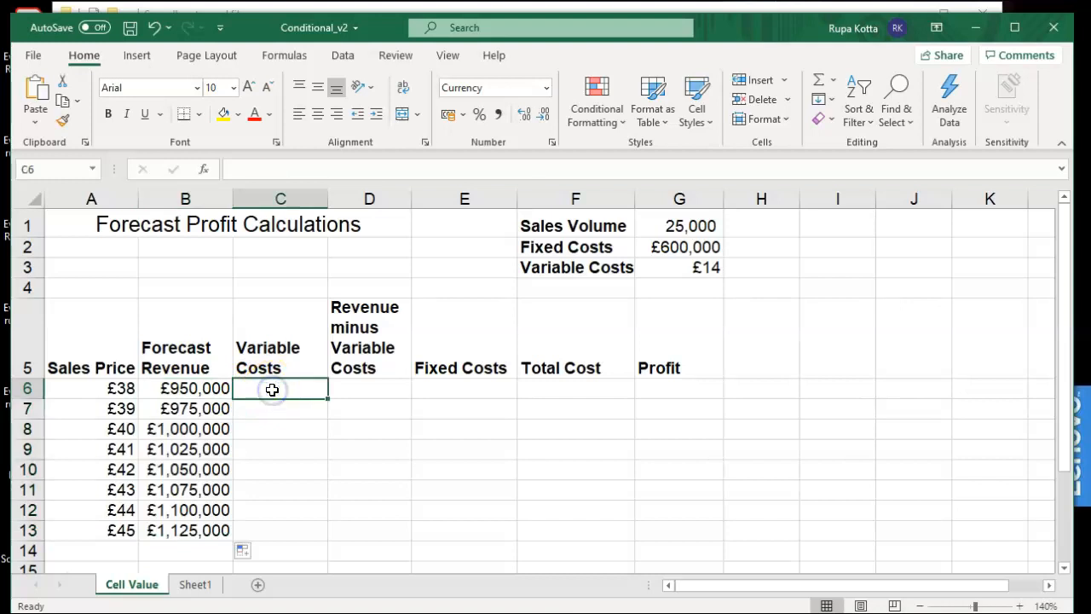
text(=)
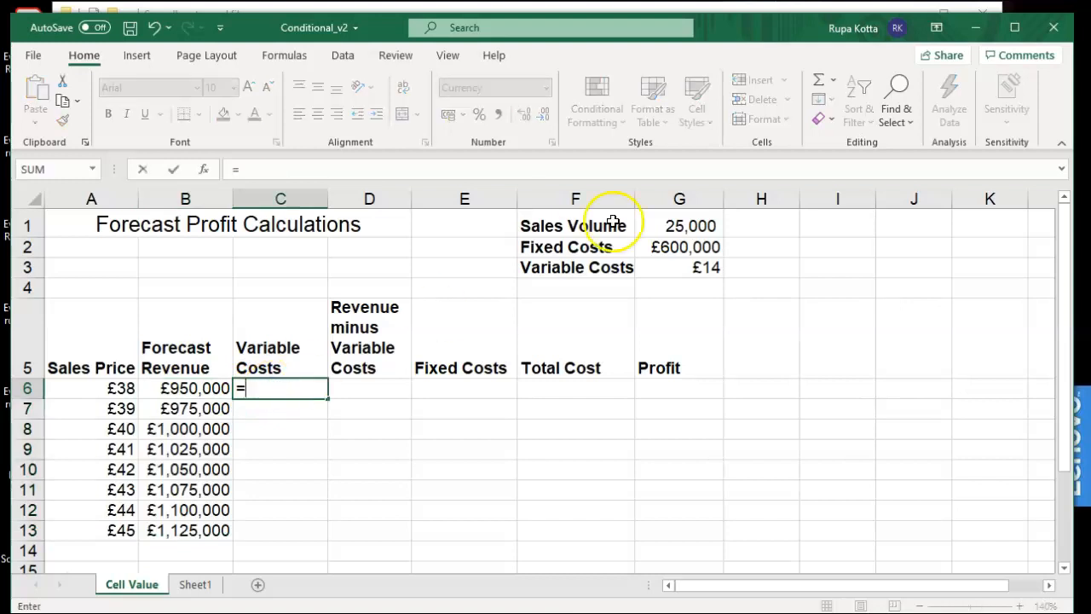
click(656, 218)
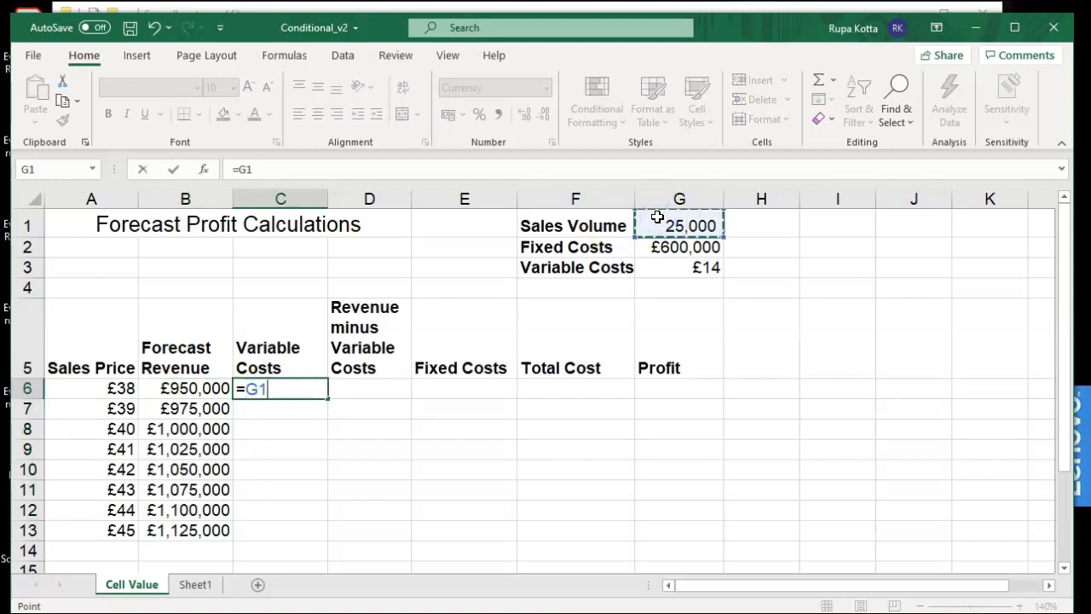
text(*)
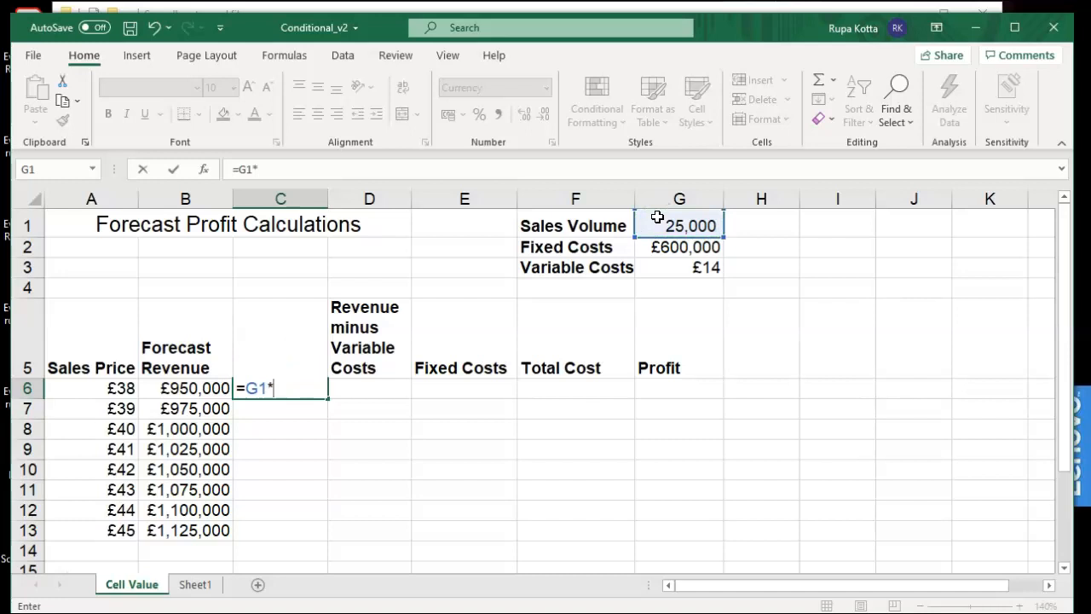
click(653, 270)
Make both references in the C6 formula absolute as =$G$1*$G$3 and fill it down to C13.
click(248, 390)
text($)
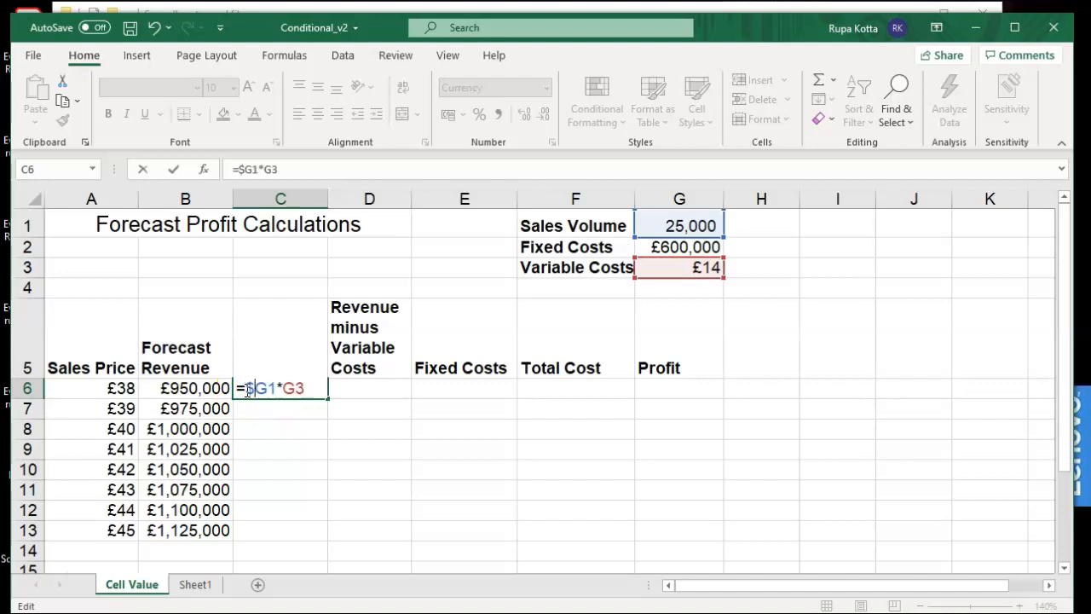
click(266, 389)
text($)
click(285, 390)
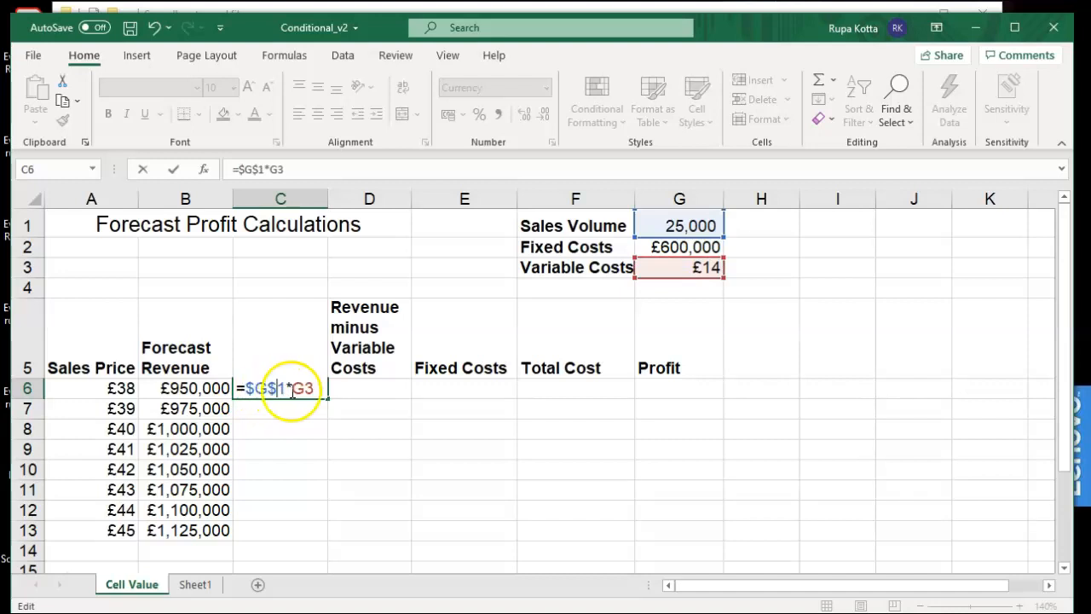
text(£)
click(299, 389)
key(BackSpace)
text($G)
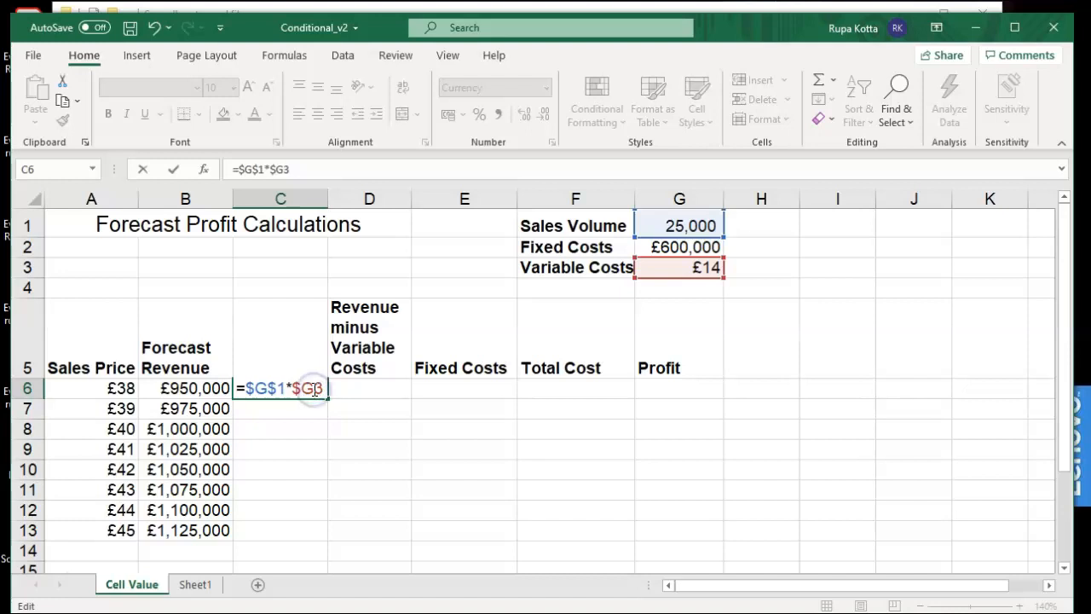
text($)
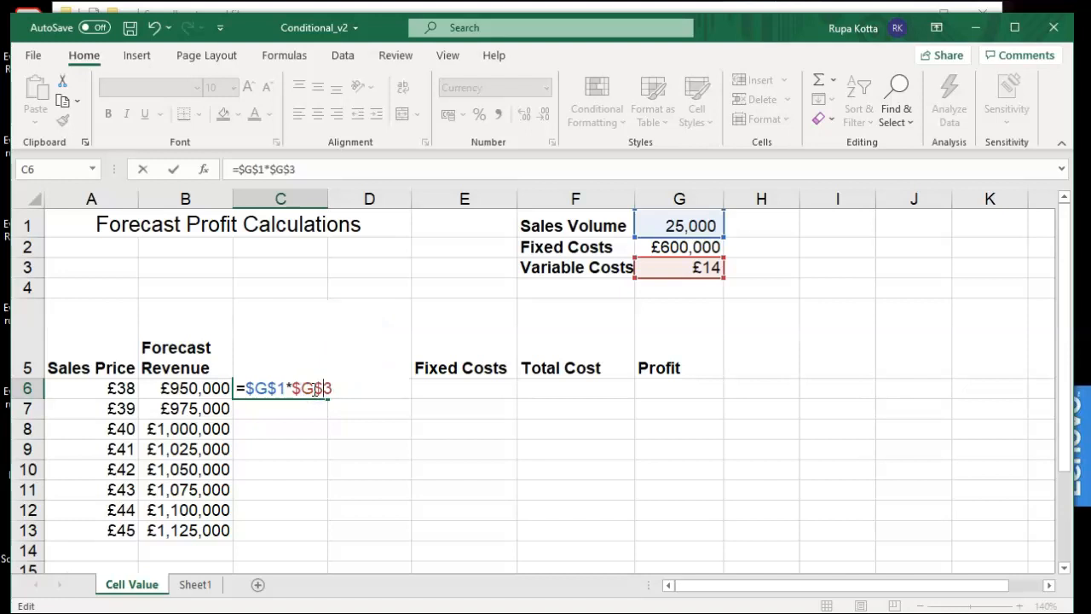
key(Return)
click(314, 388)
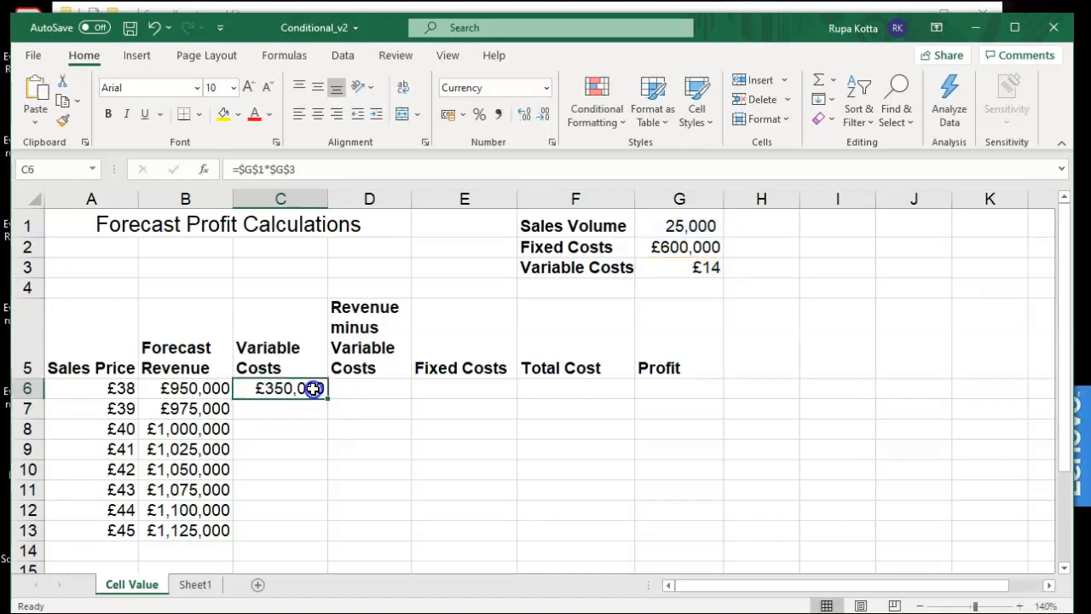
double_click(328, 398)
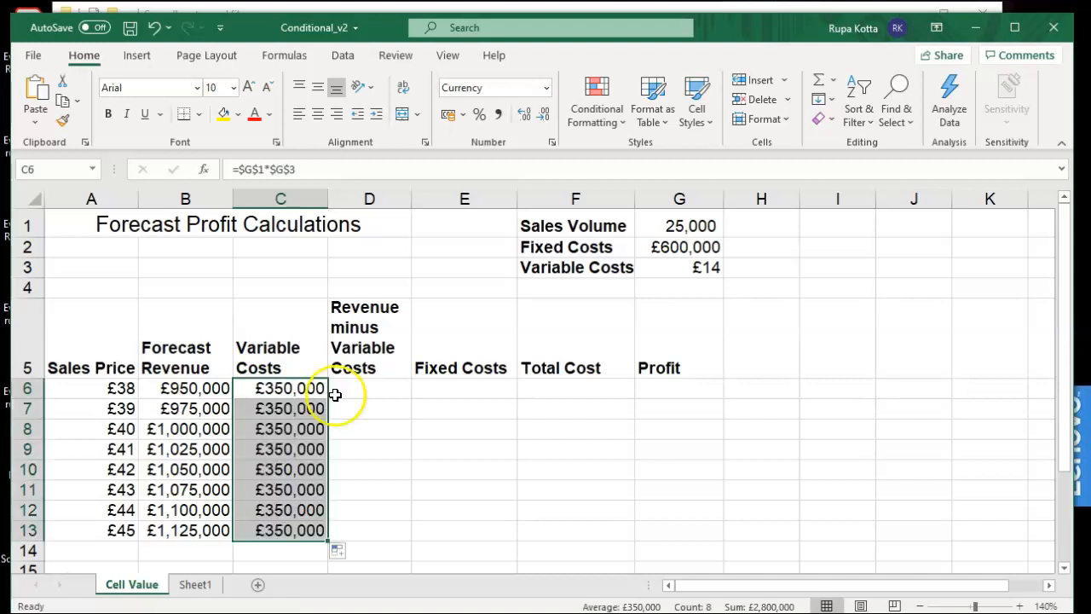
Enter =B6-C6 in D6 for revenue minus variable costs and fill it down to D13.
click(361, 388)
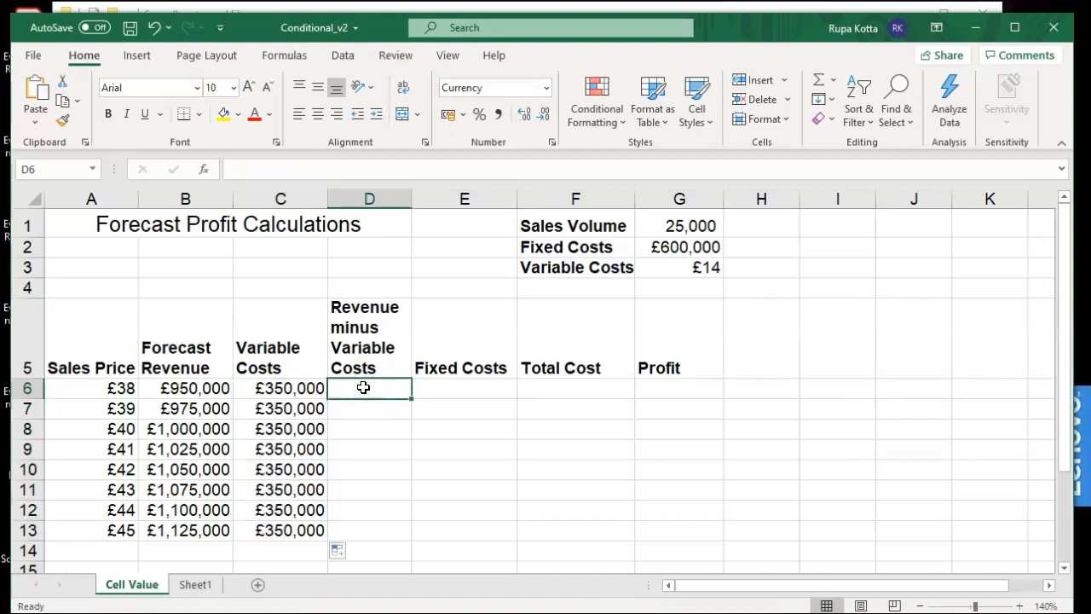
text(=)
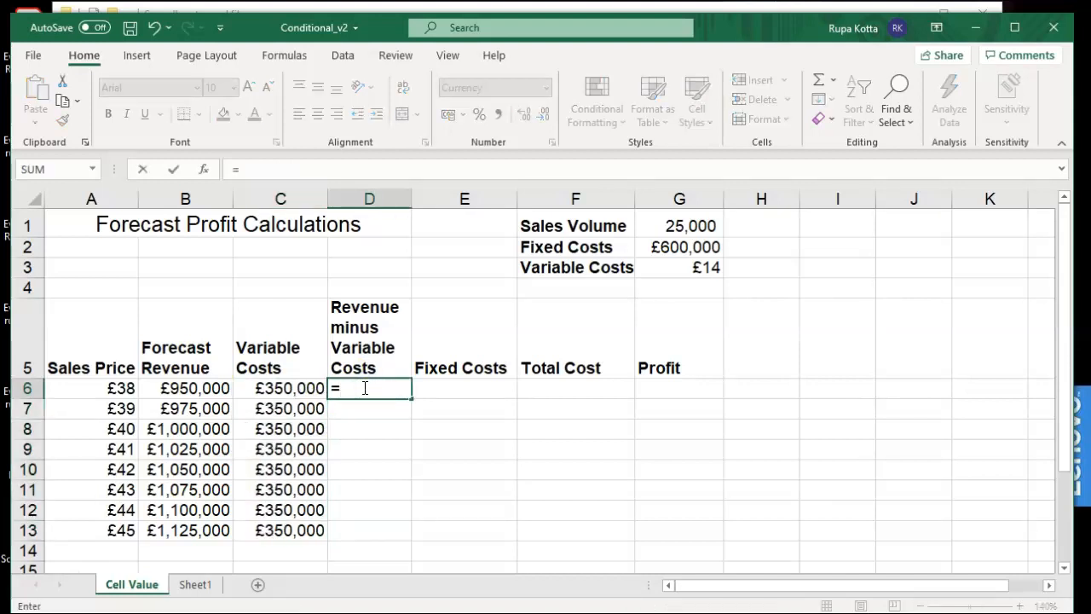
click(191, 388)
text(-)
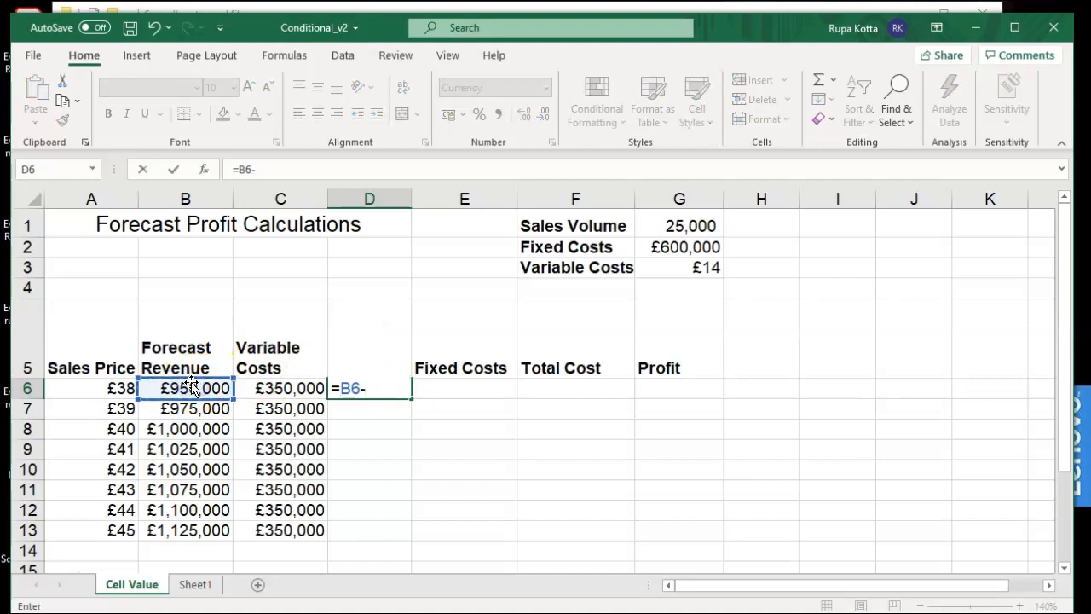
click(268, 386)
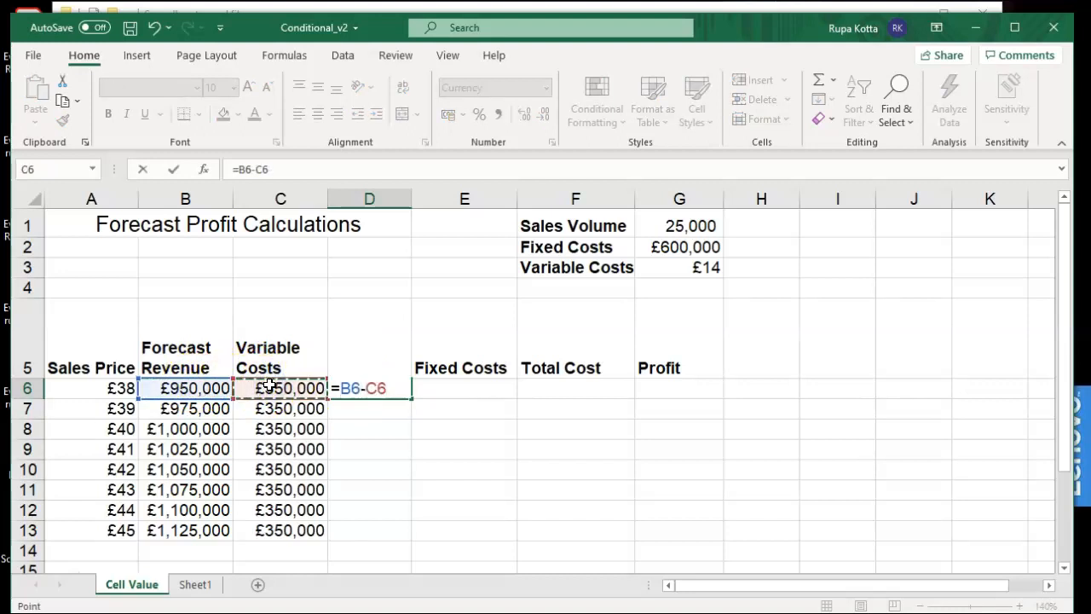
key(Return)
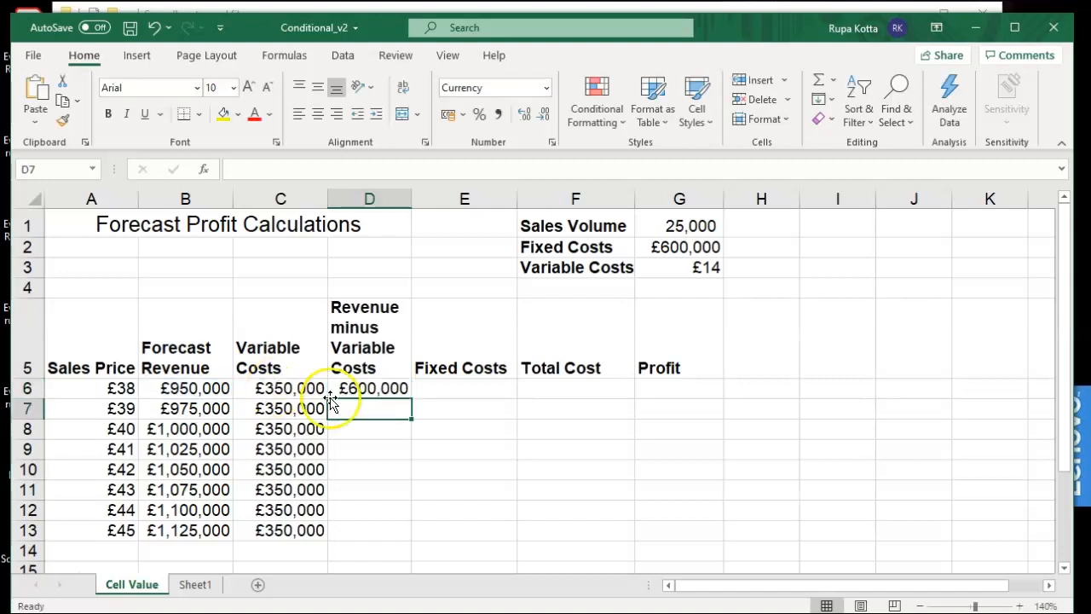
click(397, 389)
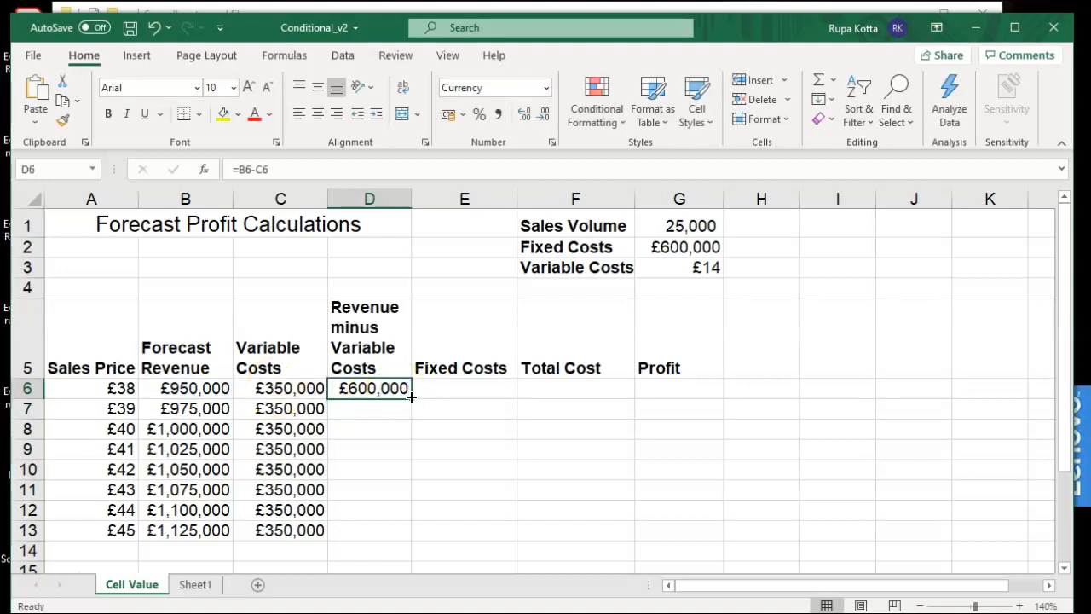
double_click(410, 397)
Inspect the filled formulas in D7 and D8 to check which cells they reference.
click(380, 409)
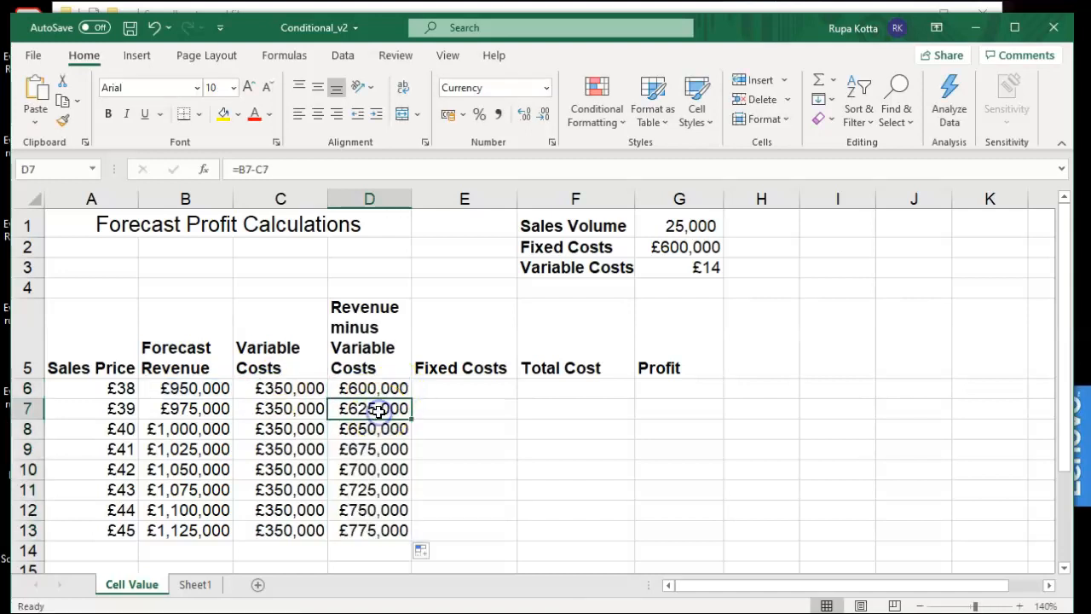
double_click(379, 409)
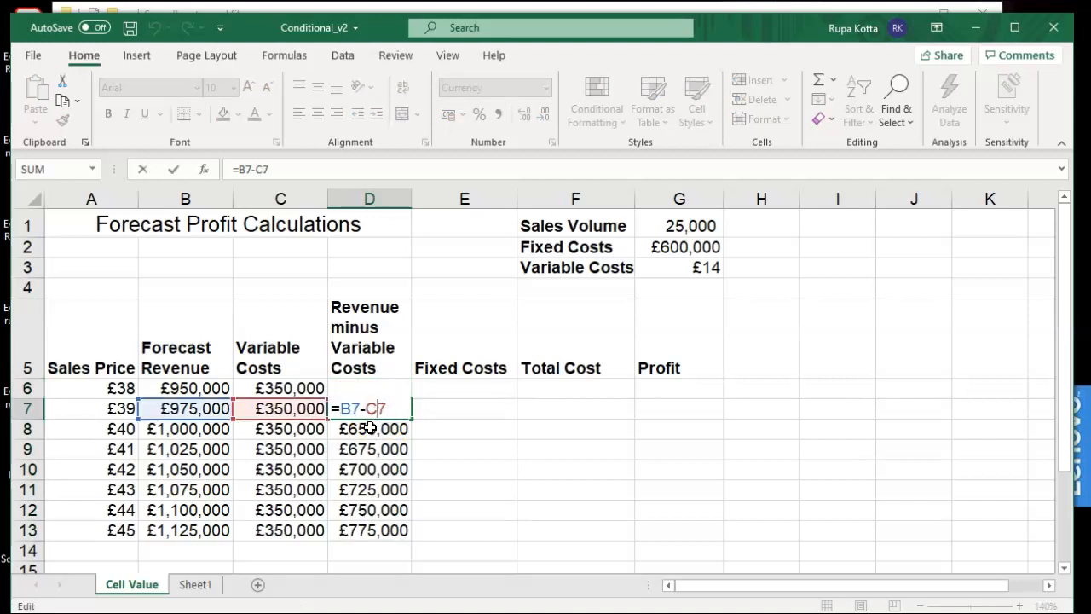
key(Tab)
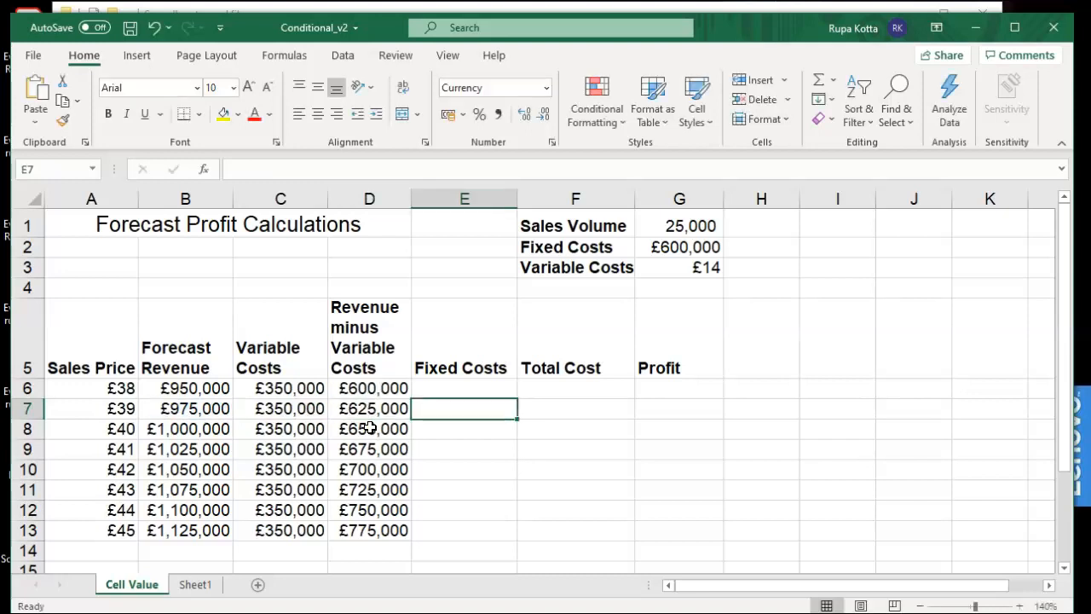
click(370, 428)
double_click(370, 428)
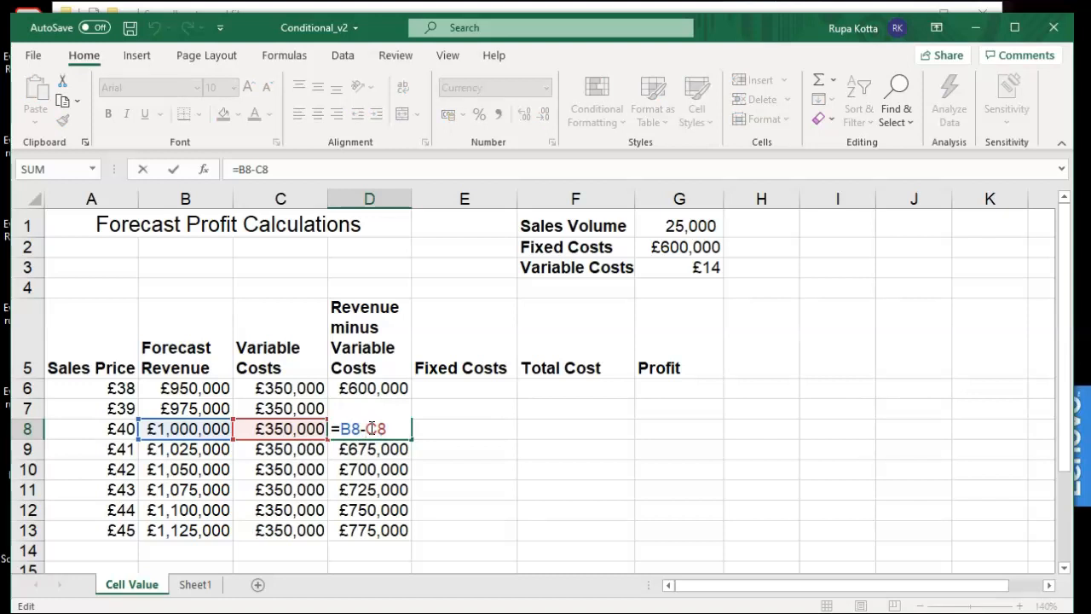
key(Tab)
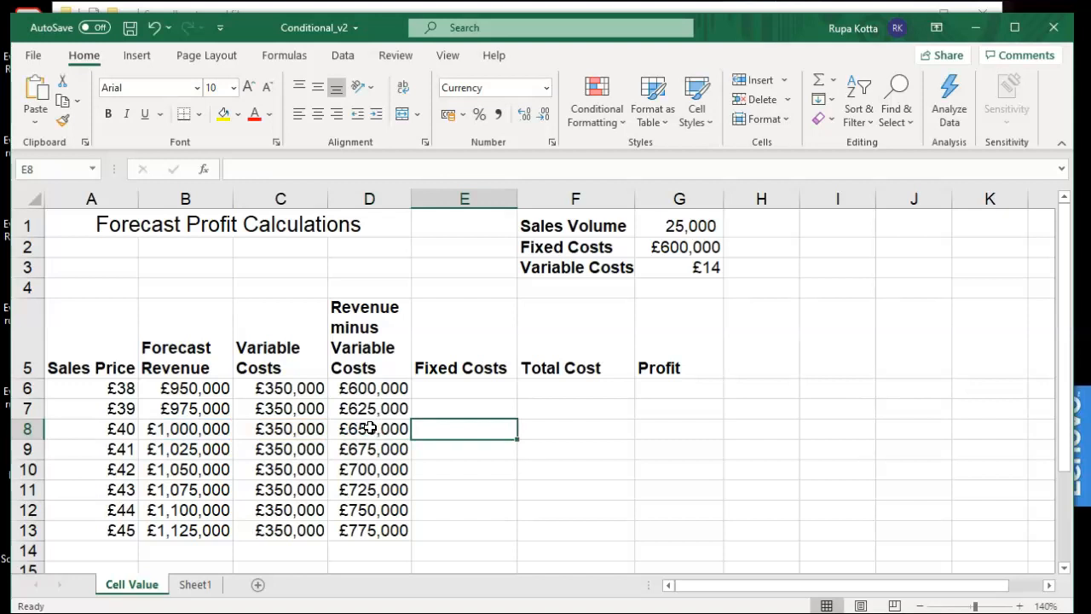
Enter =$G$2 in E6 as an absolute reference to the fixed costs and fill it down to E13.
click(464, 385)
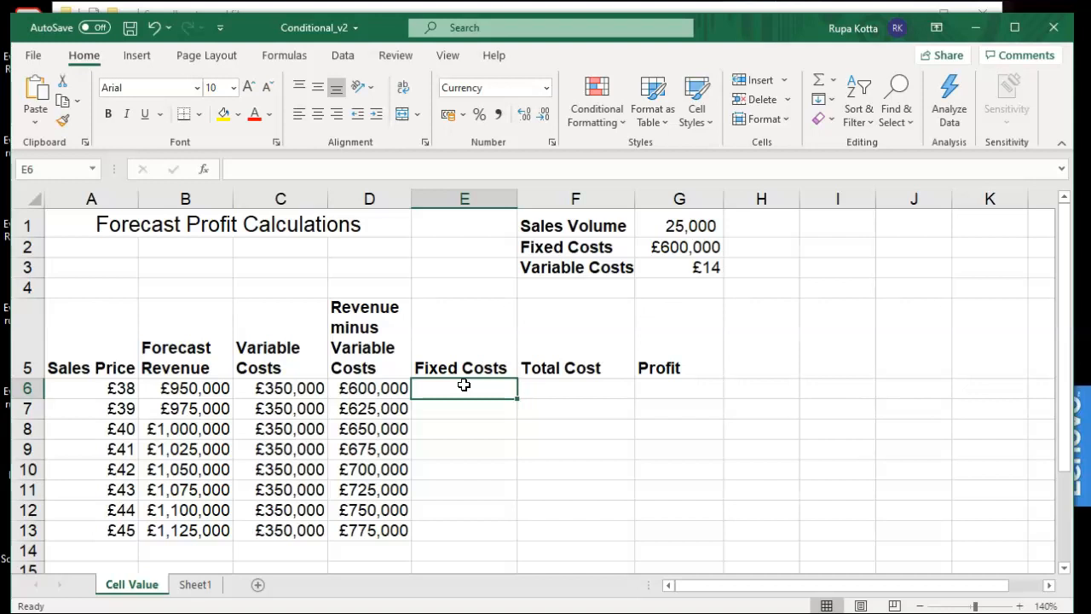
text(=)
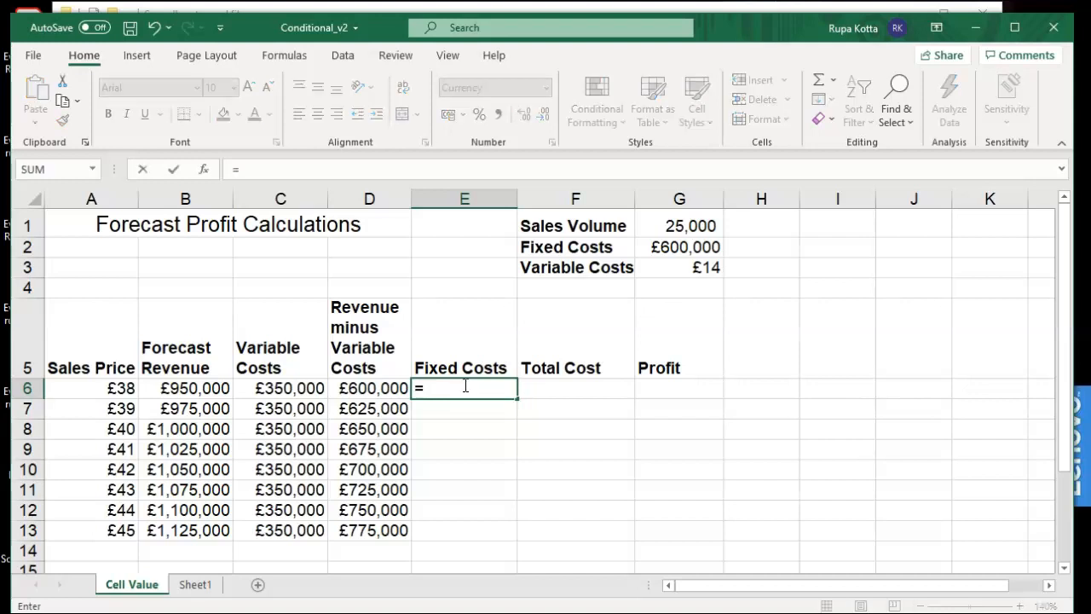
click(670, 247)
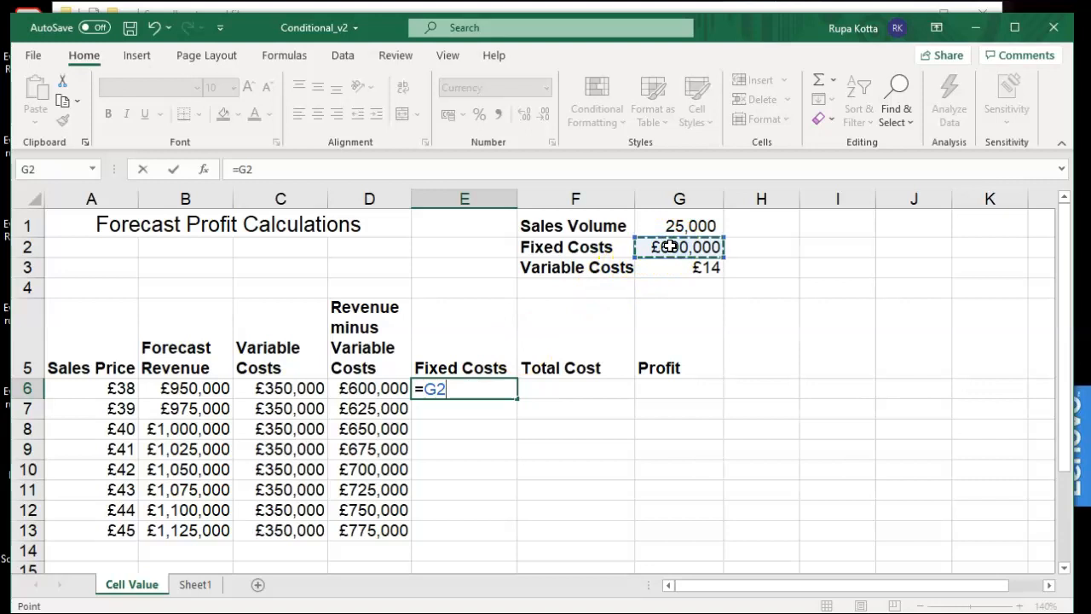
click(428, 388)
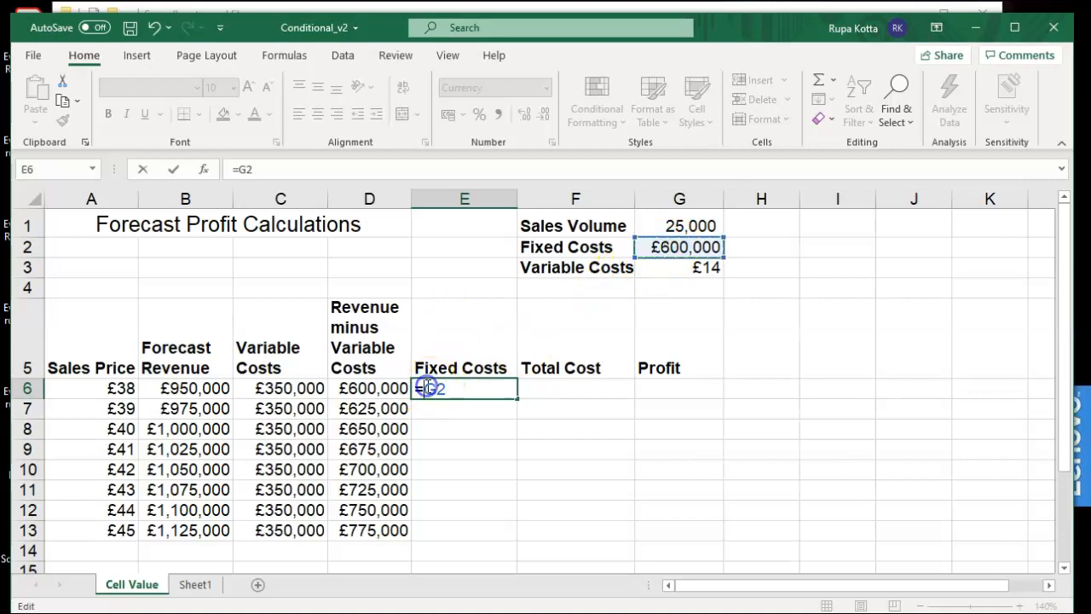
text($)
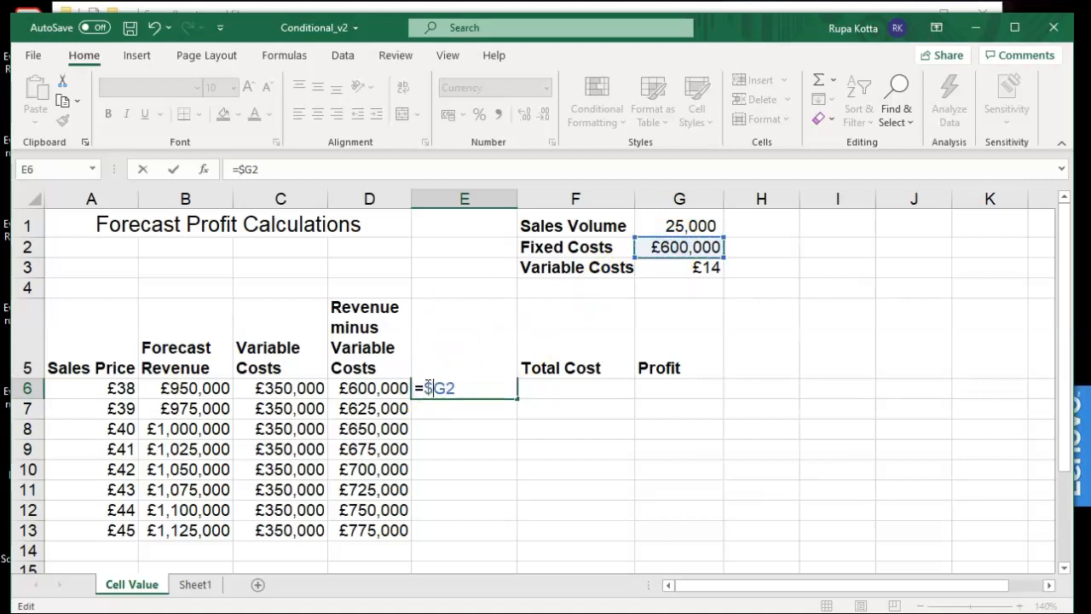
click(448, 389)
text($)
key(Return)
click(447, 388)
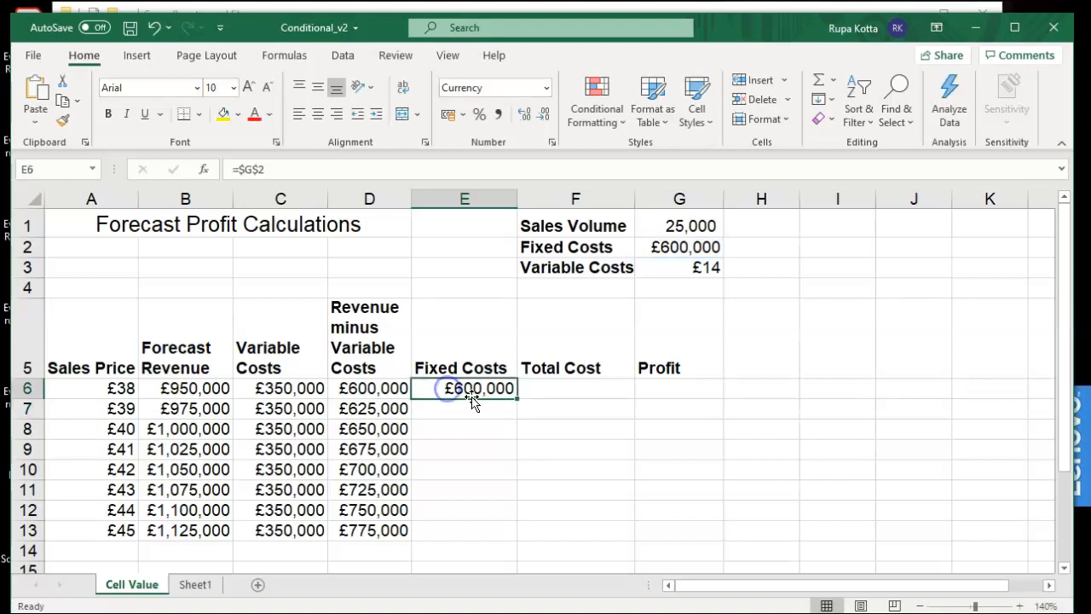
double_click(517, 398)
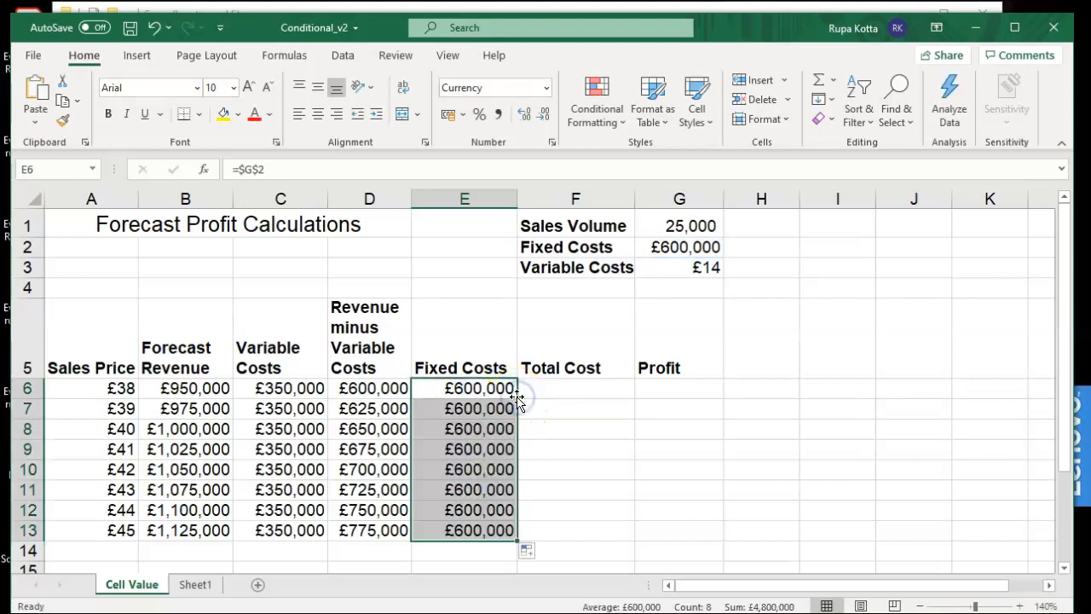
Enter =C6+E6 in F6 to add variable and fixed costs, and fill it down to F13.
click(553, 388)
text(=)
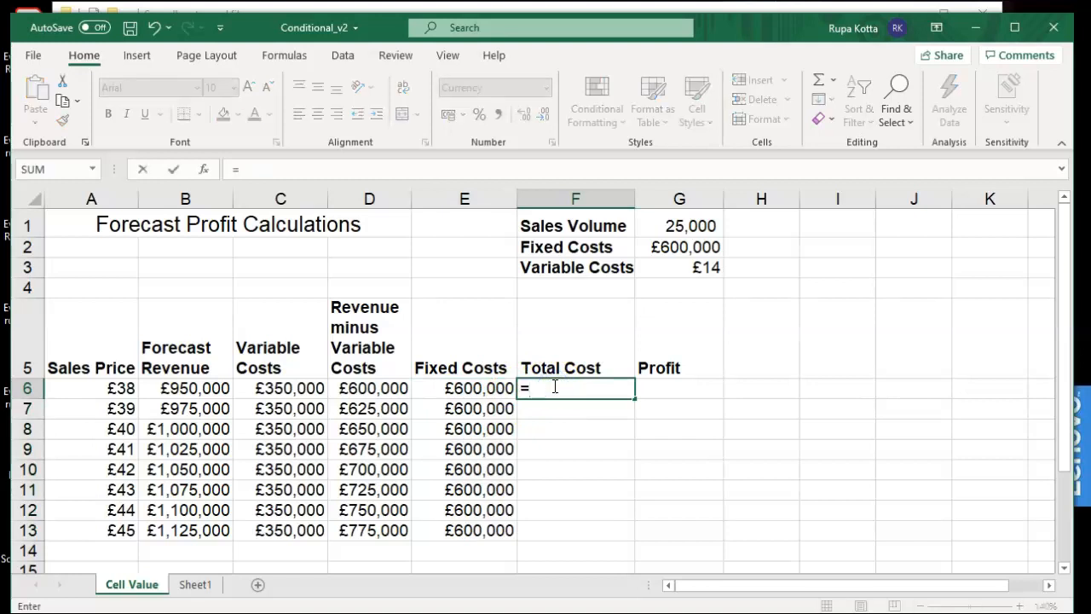
click(288, 389)
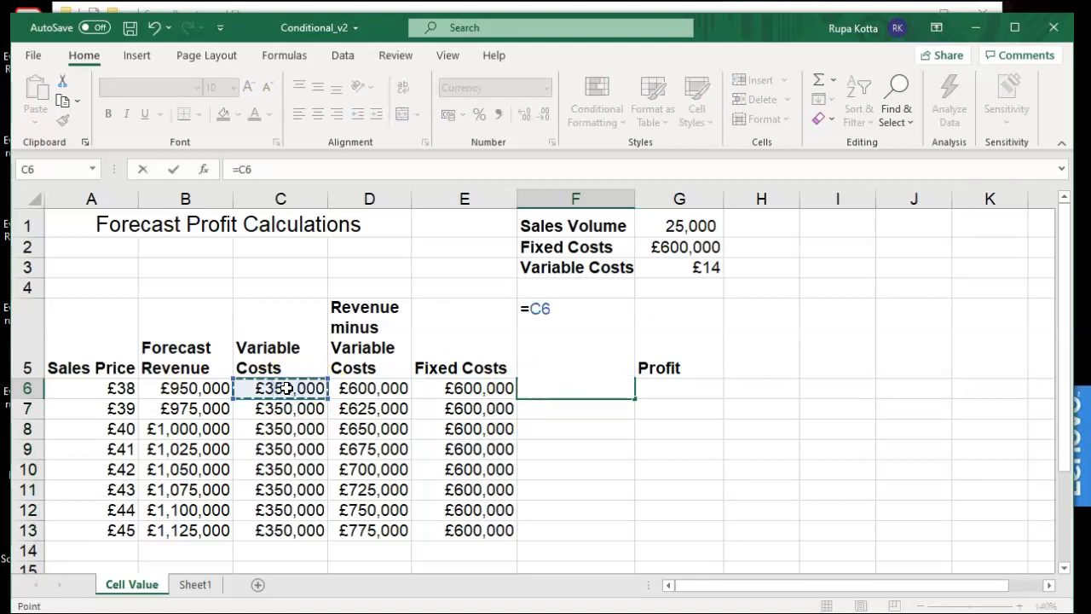
text(_)
key(BackSpace)
text(+)
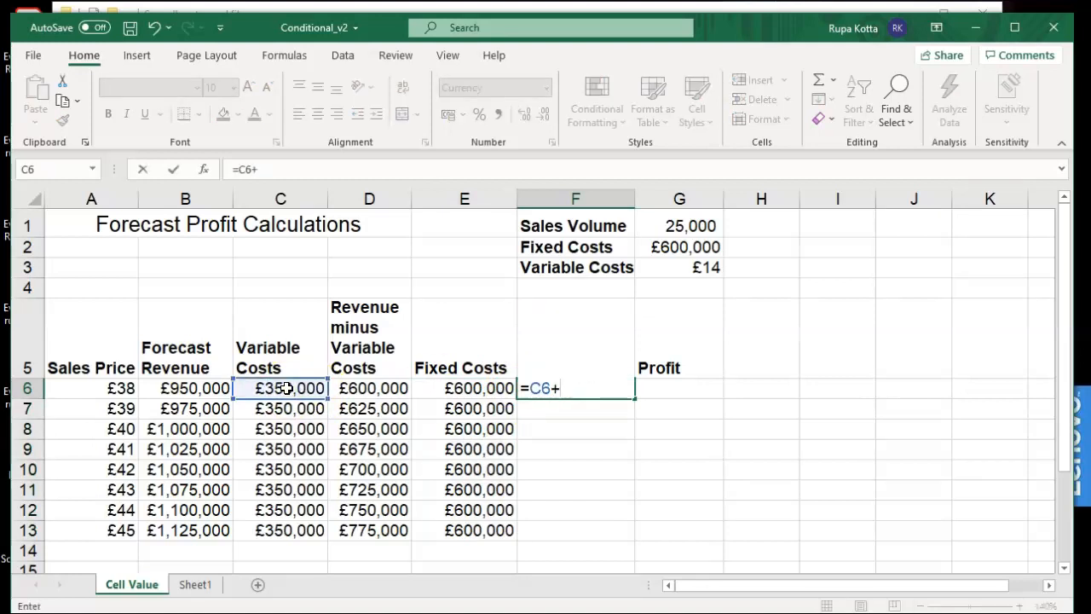
click(469, 388)
key(Return)
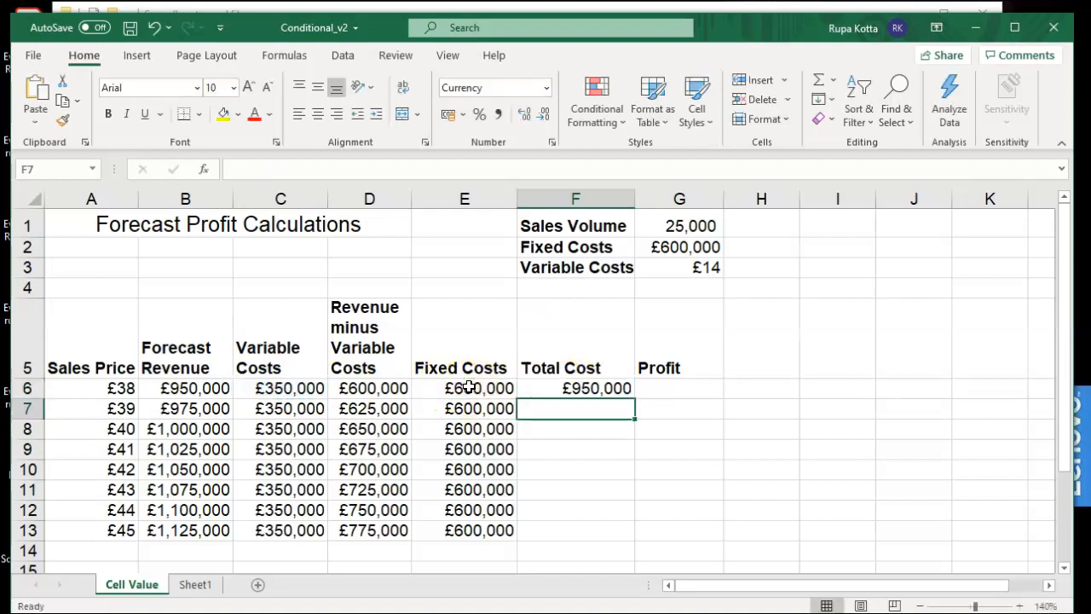
click(580, 388)
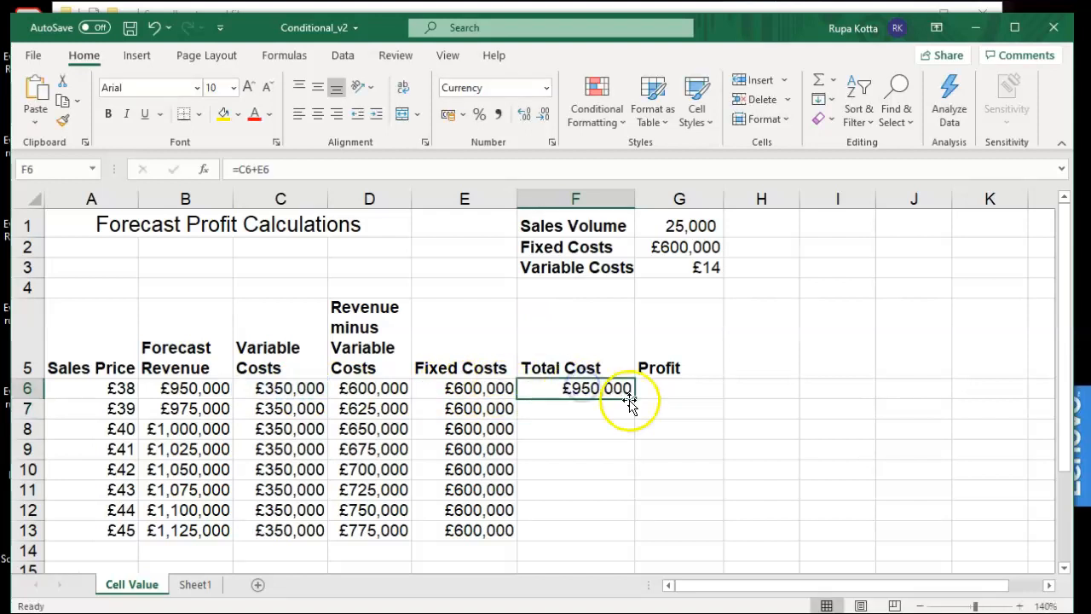
double_click(634, 398)
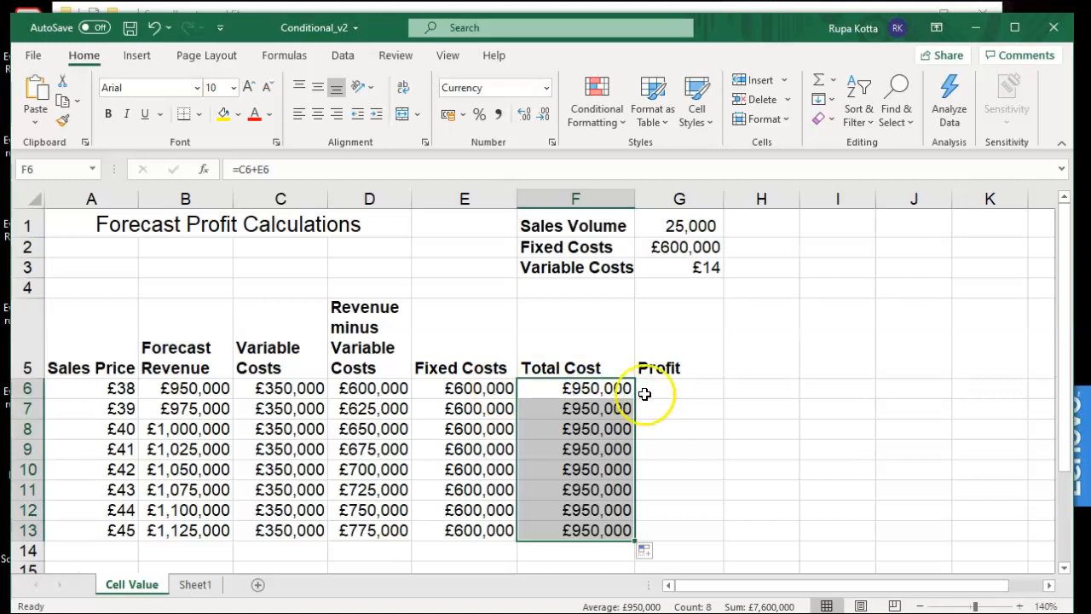
Enter =B6-F6 in G6 to subtract total cost from forecast revenue, and fill it down to G13.
click(658, 389)
text(=)
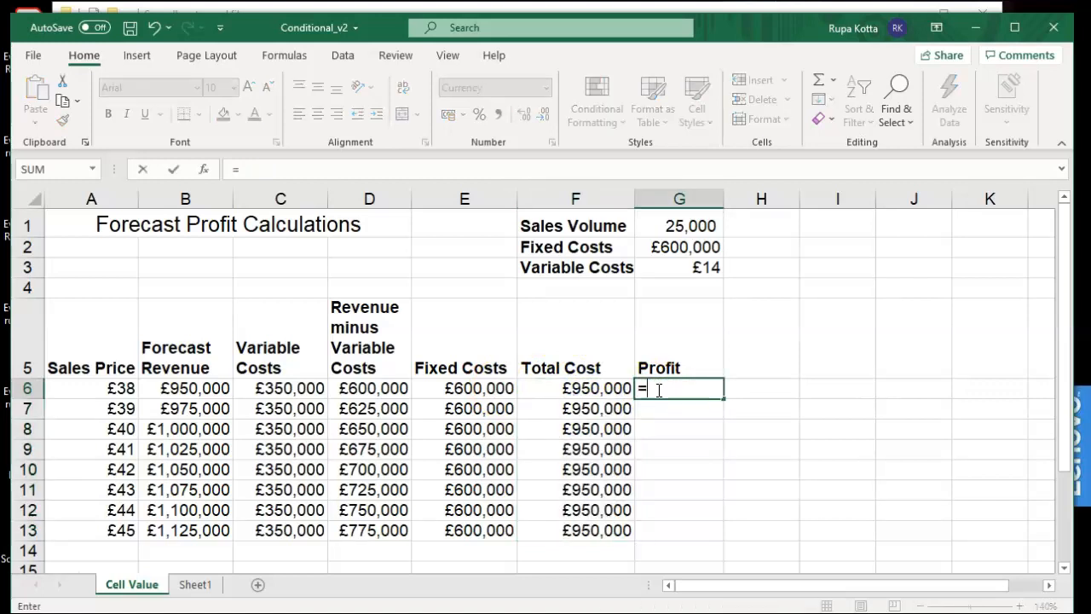
click(193, 389)
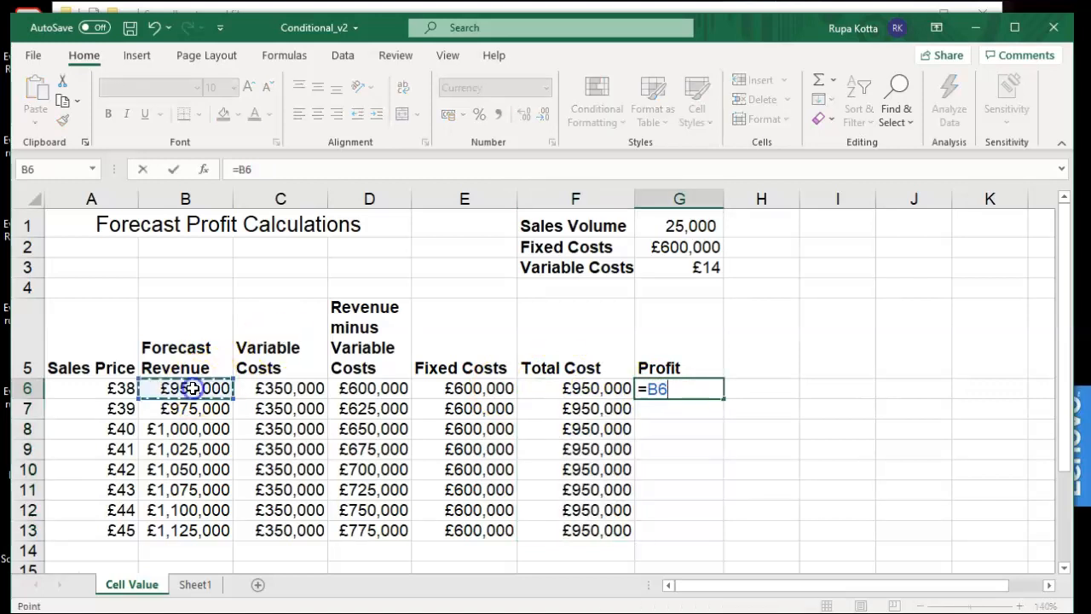
text(-)
click(558, 389)
key(Return)
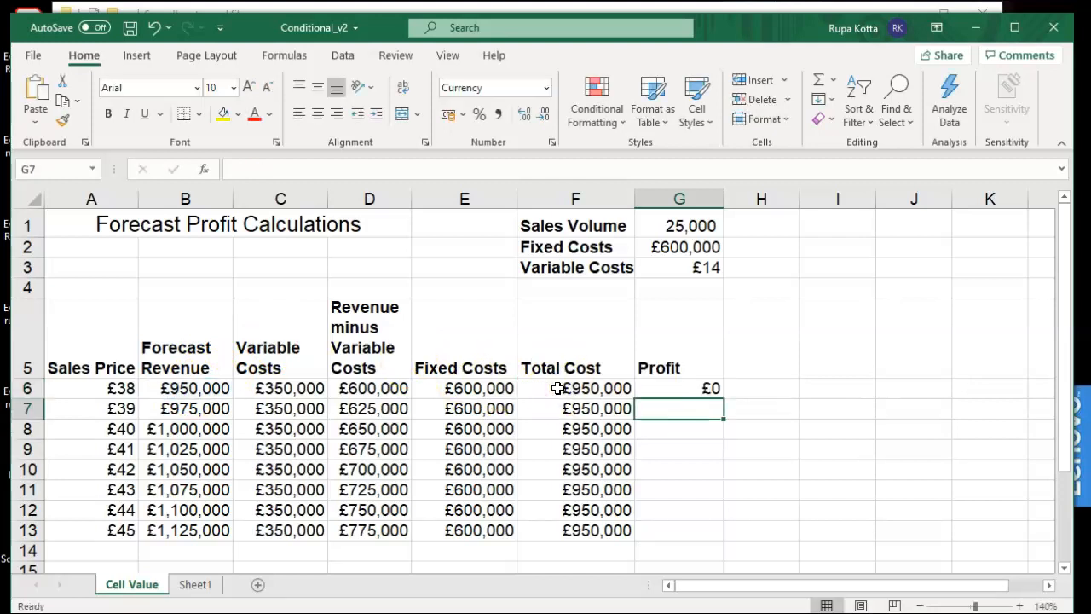
click(672, 388)
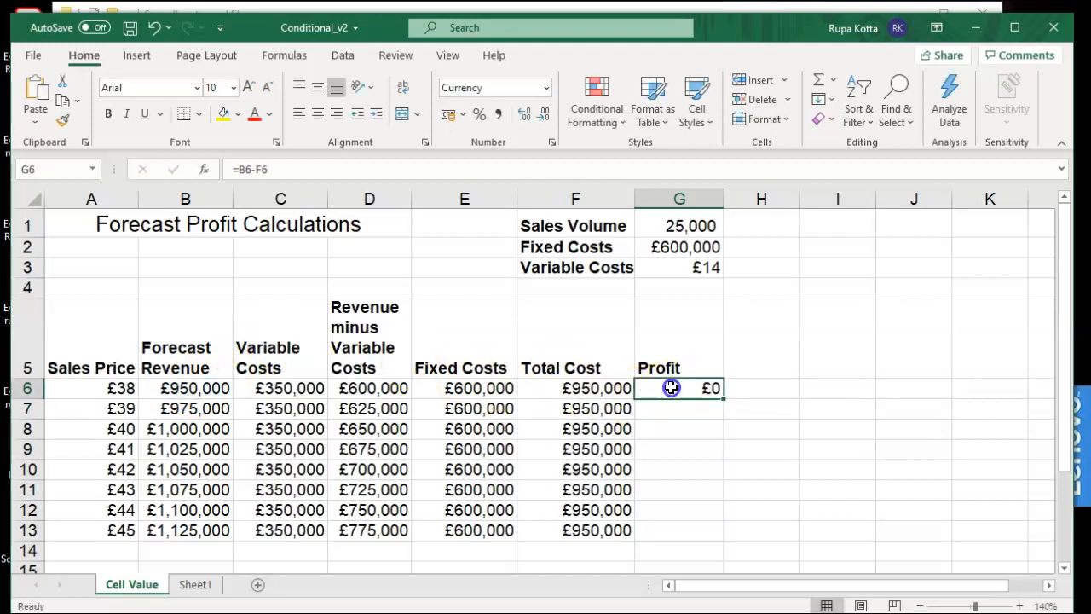
double_click(723, 398)
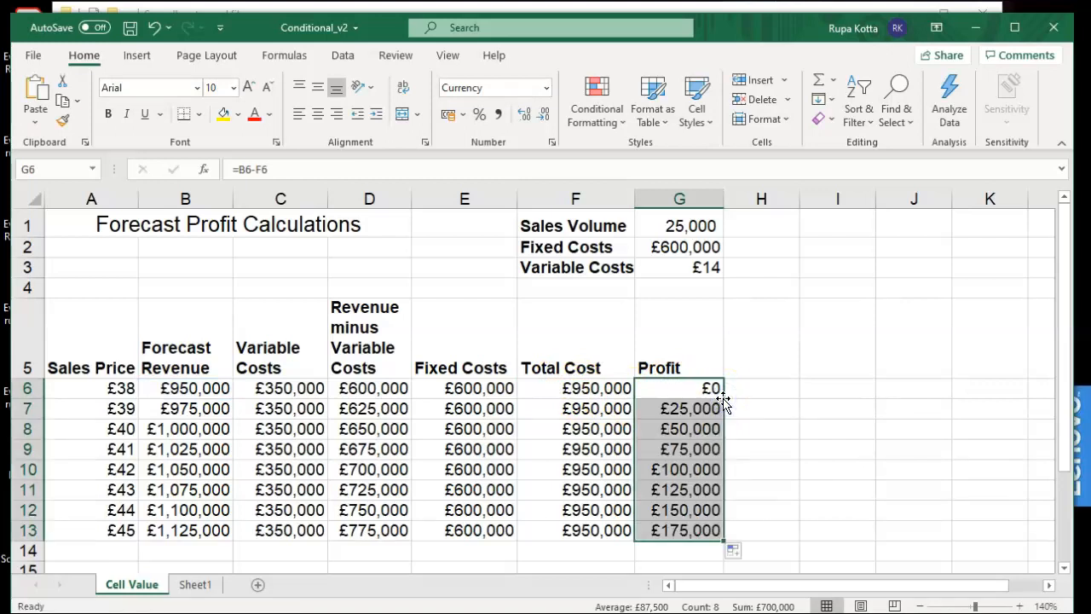
Read the exercise instructions on Sheet1 about which conditional formats to apply to cell G6, and return to the Cell Value sheet.
click(195, 587)
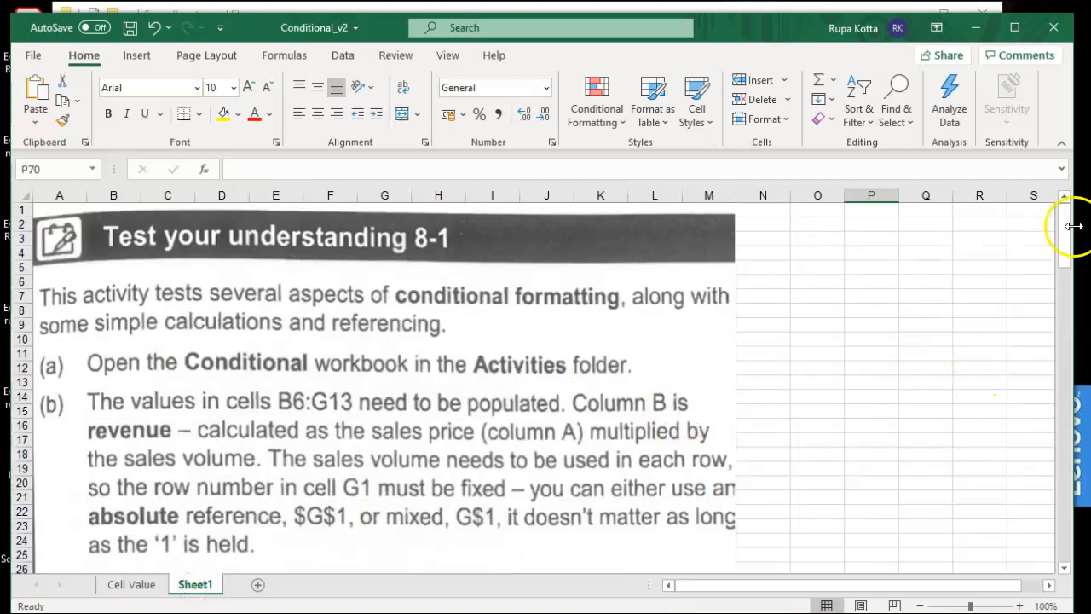
drag(1064, 250, 1064, 429)
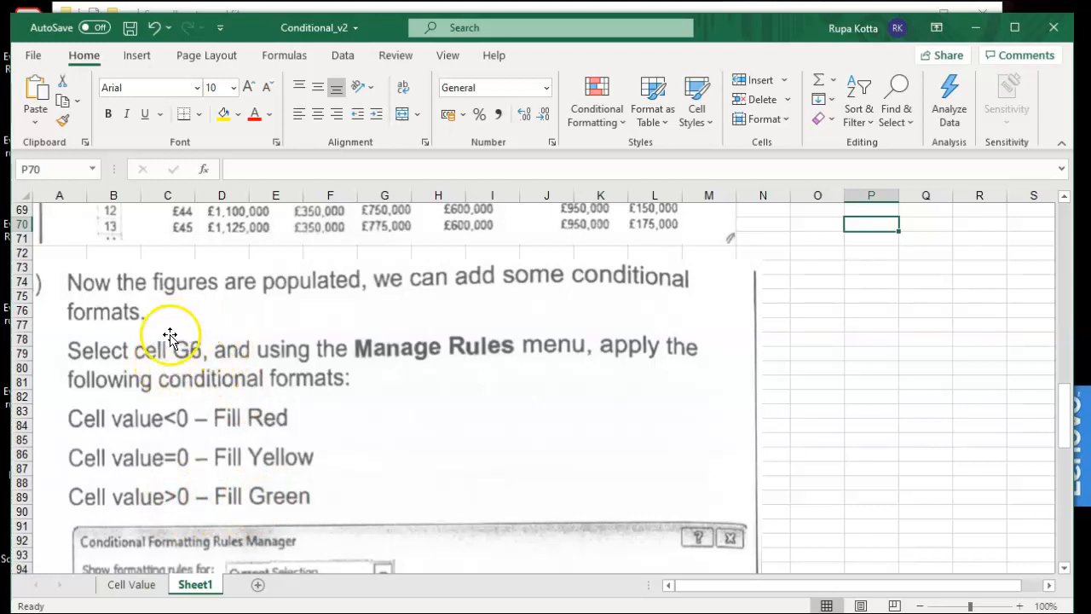
click(132, 583)
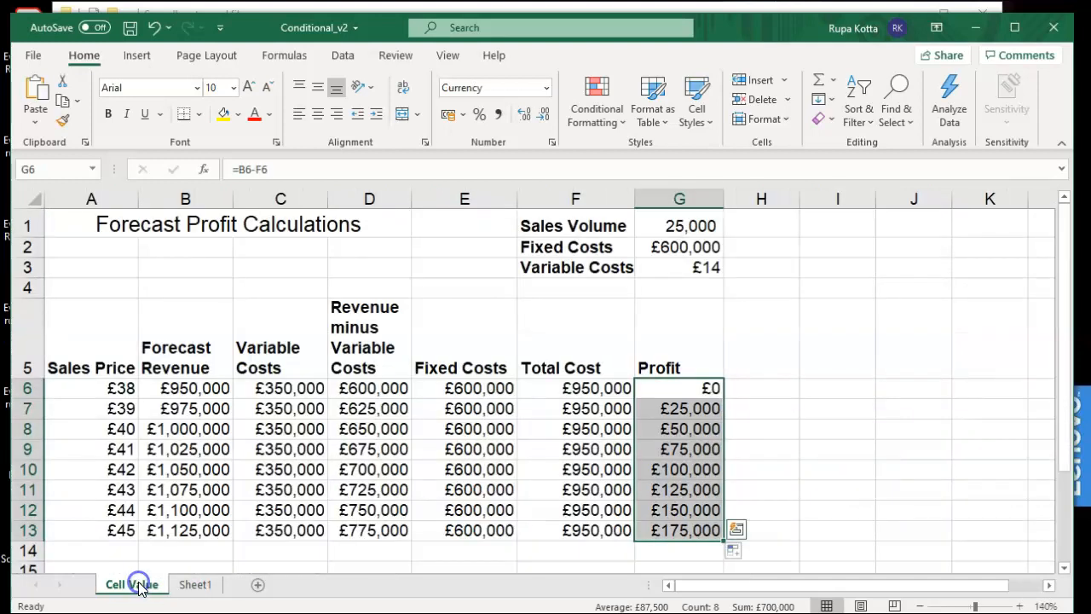
Create a conditional formatting rule for G6 that formats only cells containing a cell value less than 0.
click(770, 373)
click(698, 390)
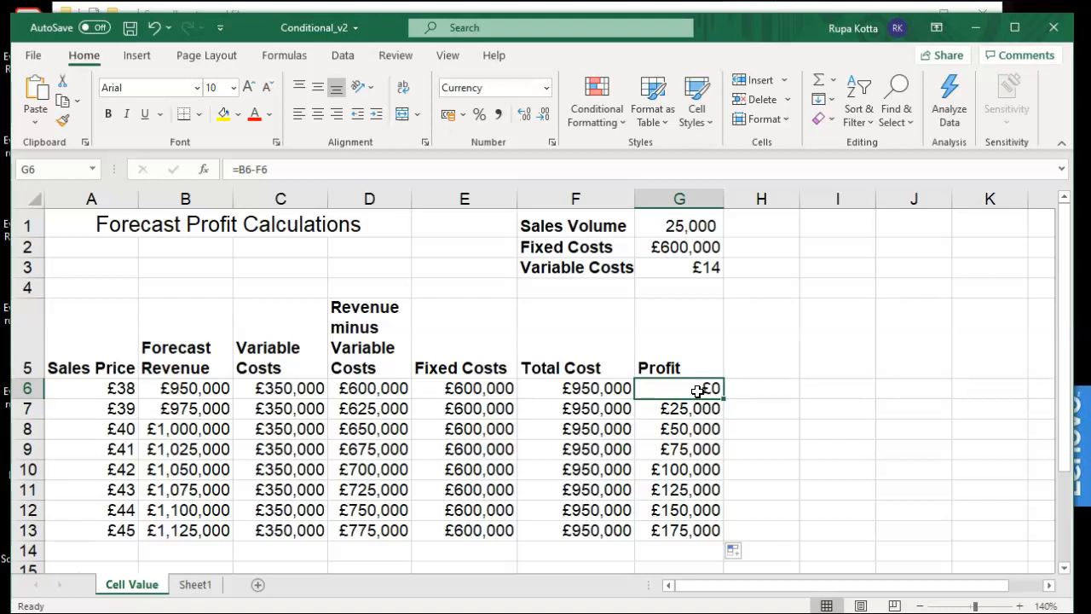
click(611, 124)
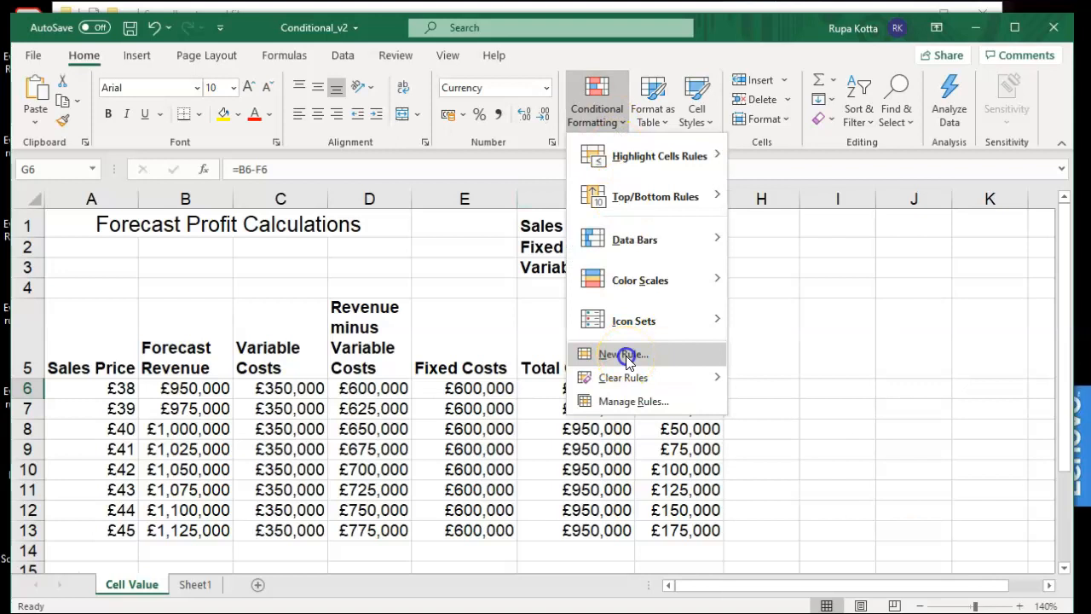
click(628, 359)
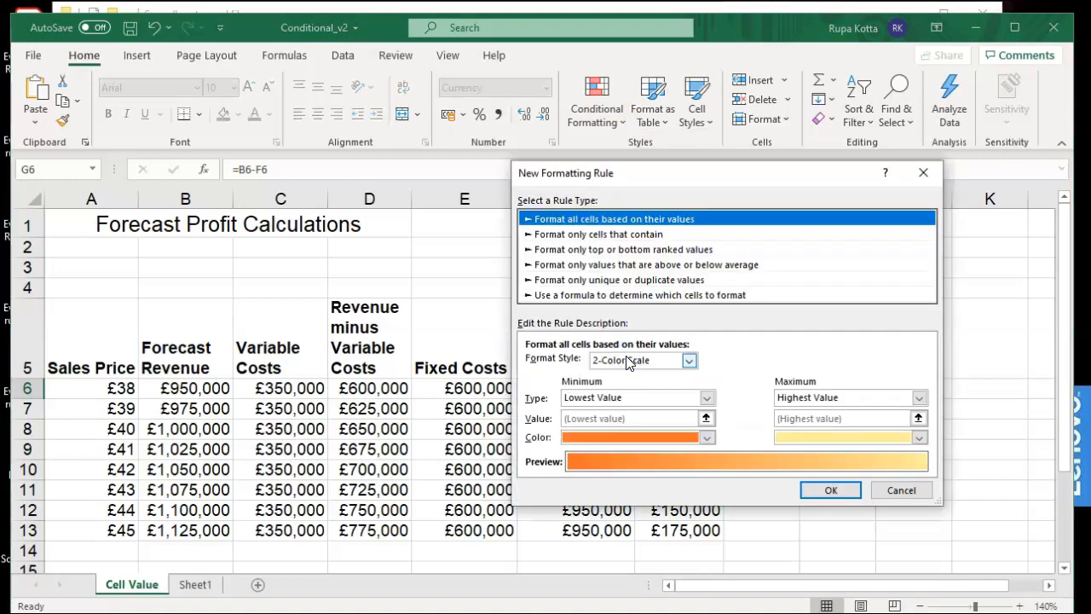
click(609, 234)
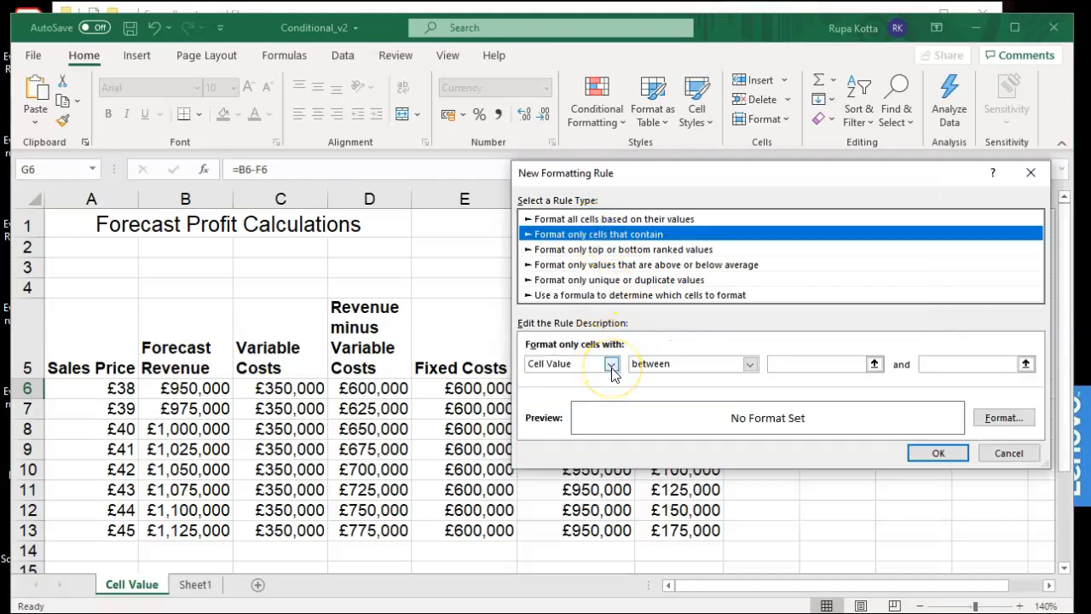
click(758, 366)
click(750, 363)
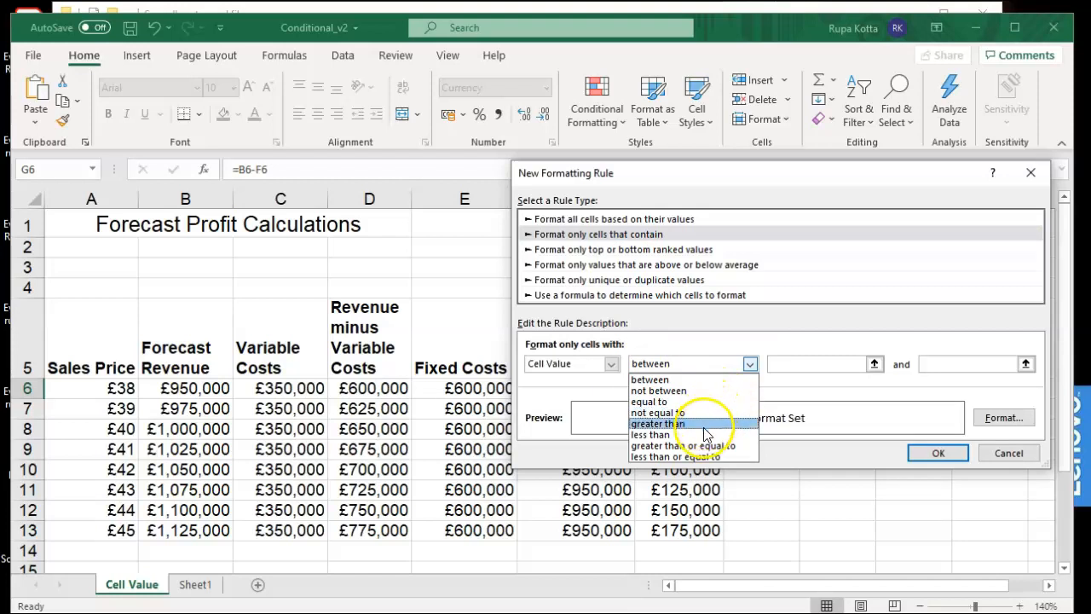
click(700, 434)
click(781, 371)
click(791, 363)
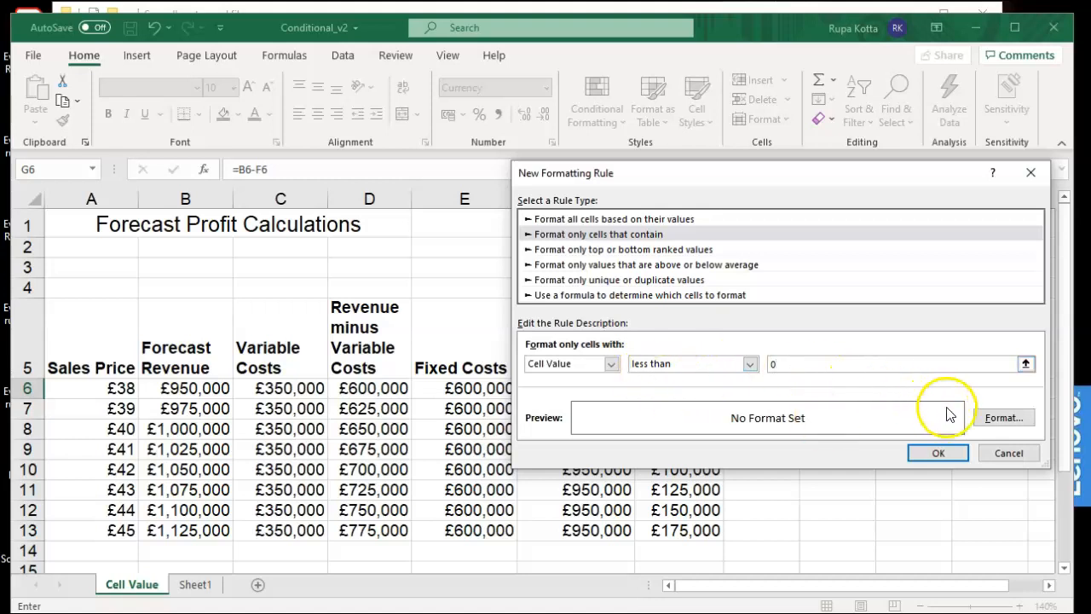
Give the less-than-0 rule a bright red fill and apply it to G6.
click(991, 421)
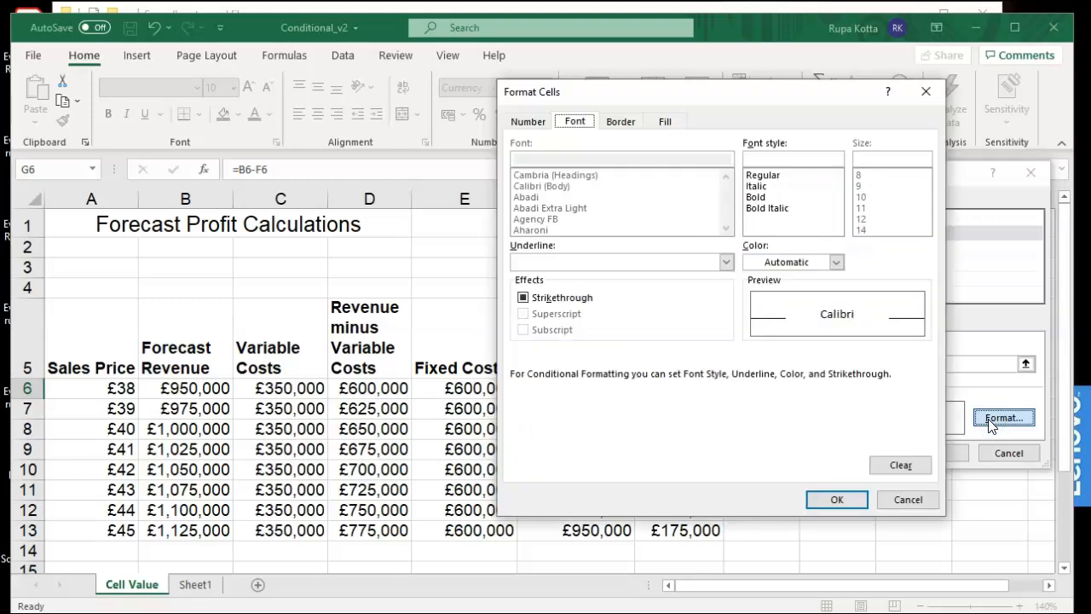
click(669, 122)
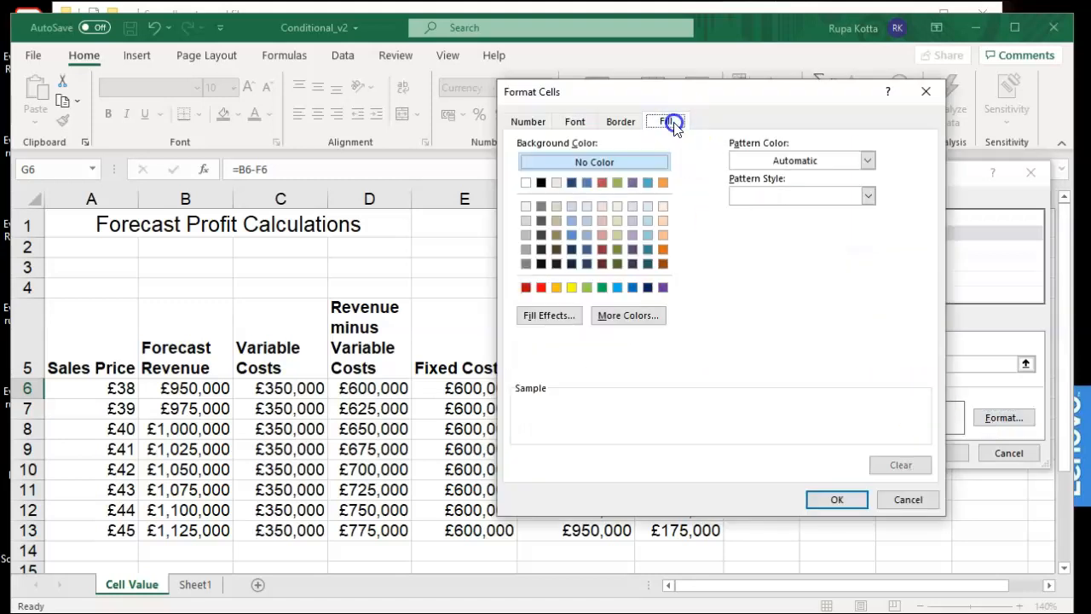
click(541, 289)
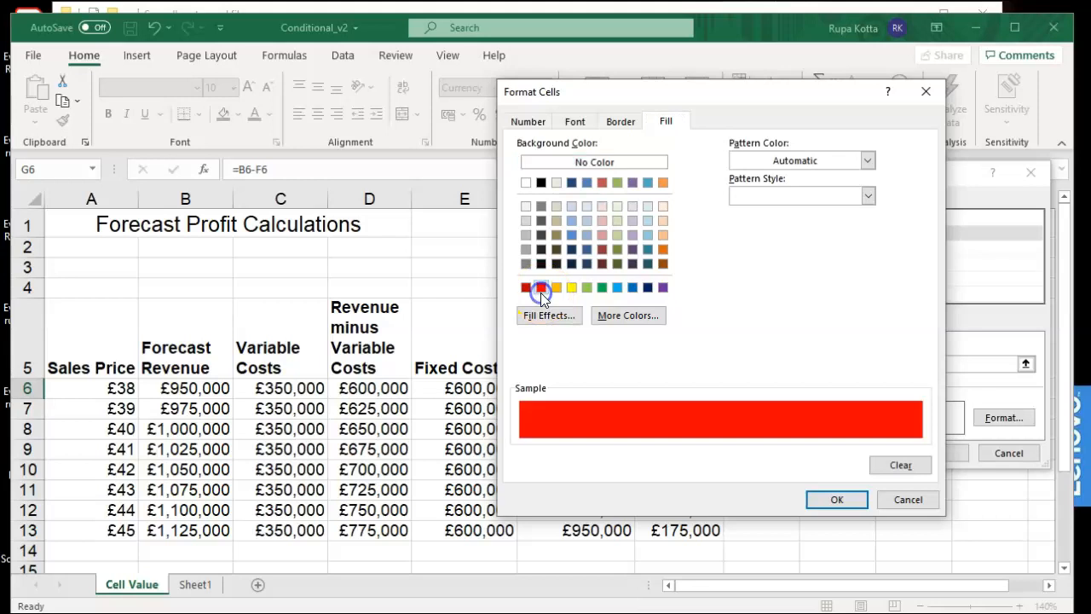
click(825, 501)
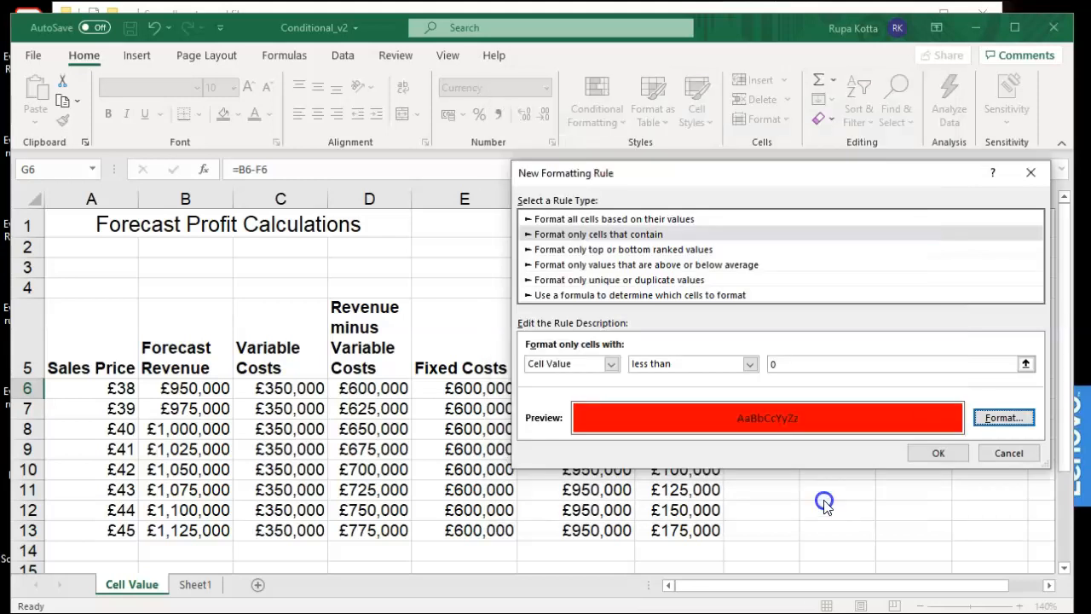
click(919, 455)
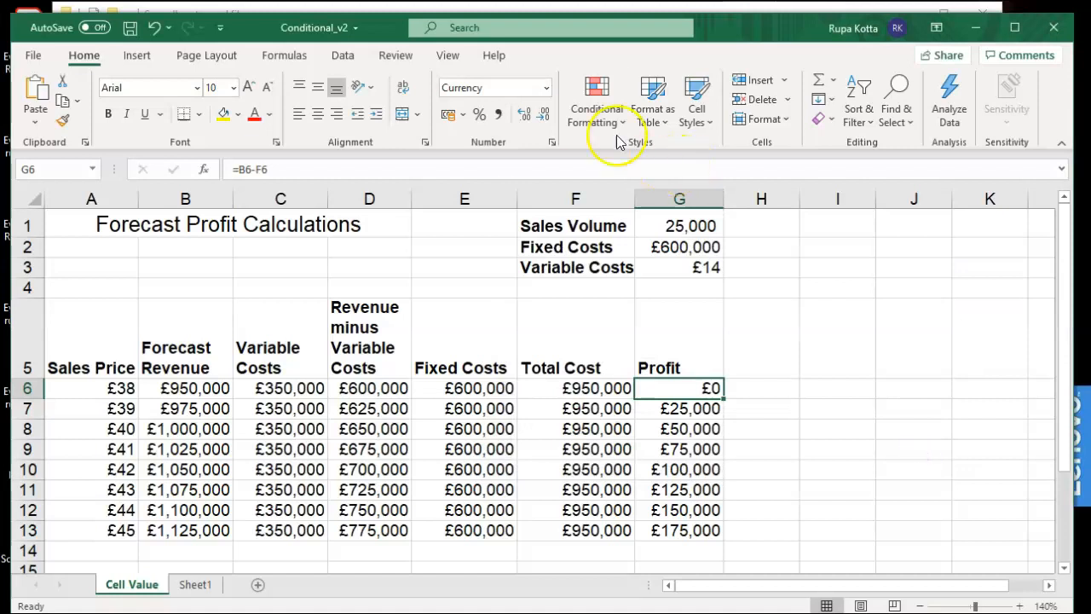
Create a conditional formatting rule for G6 that formats only cells containing a cell value equal to 0.
click(589, 109)
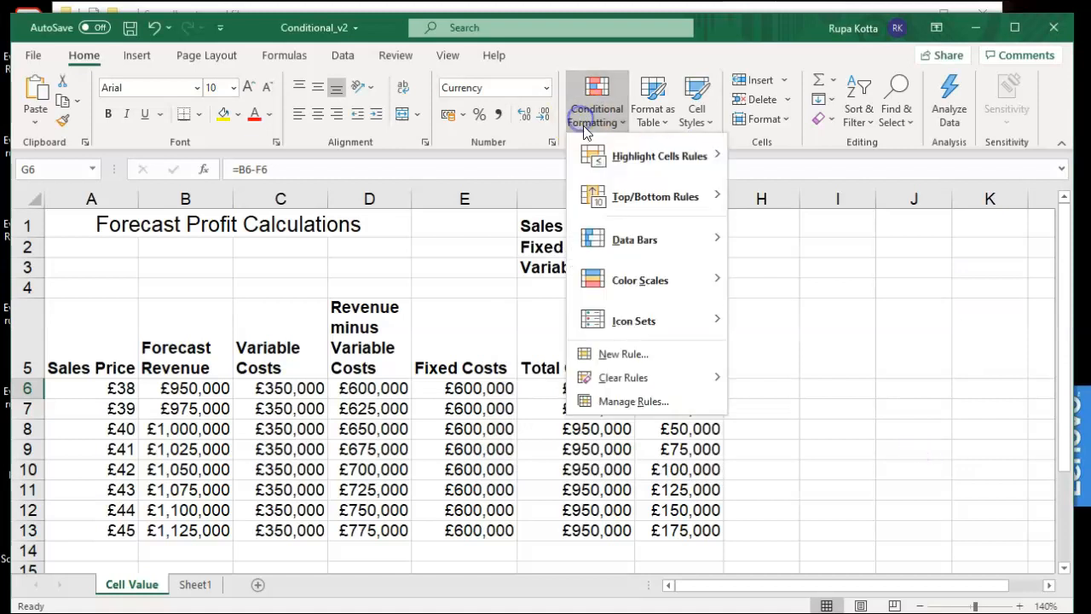
click(621, 354)
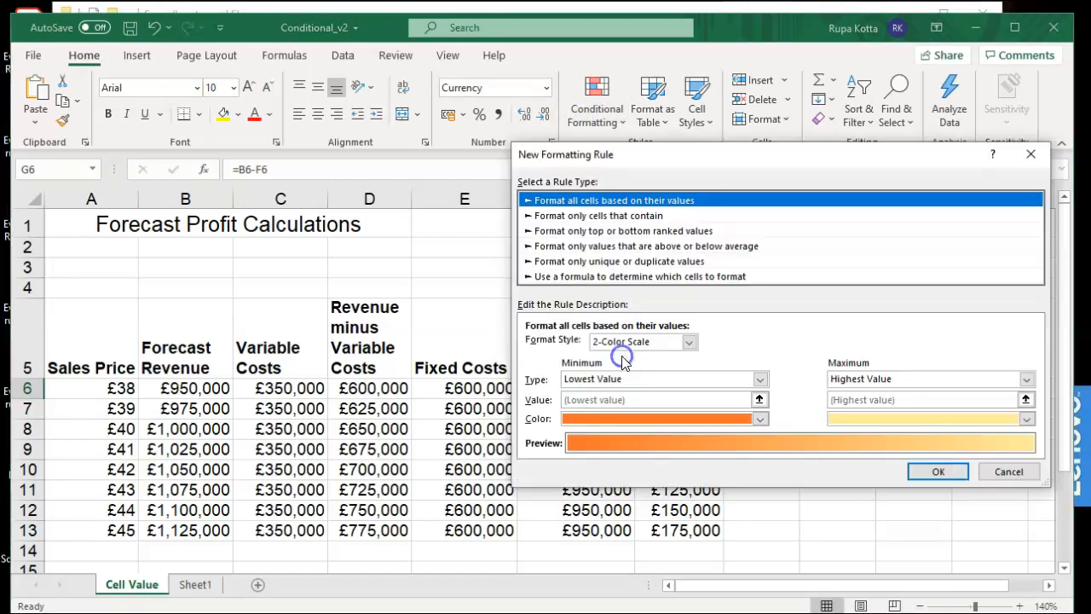
click(627, 216)
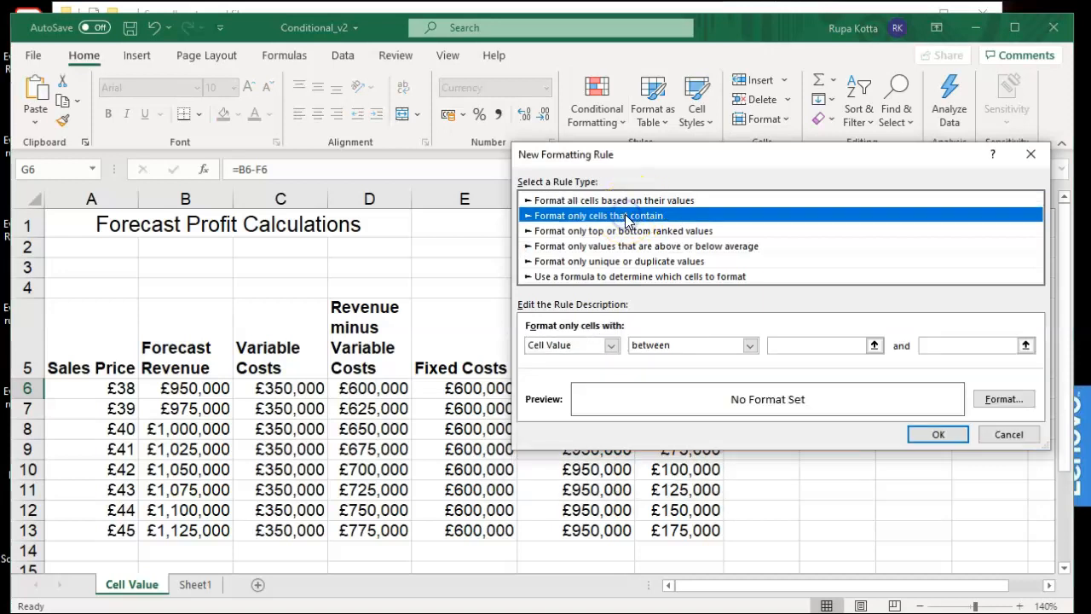
click(750, 346)
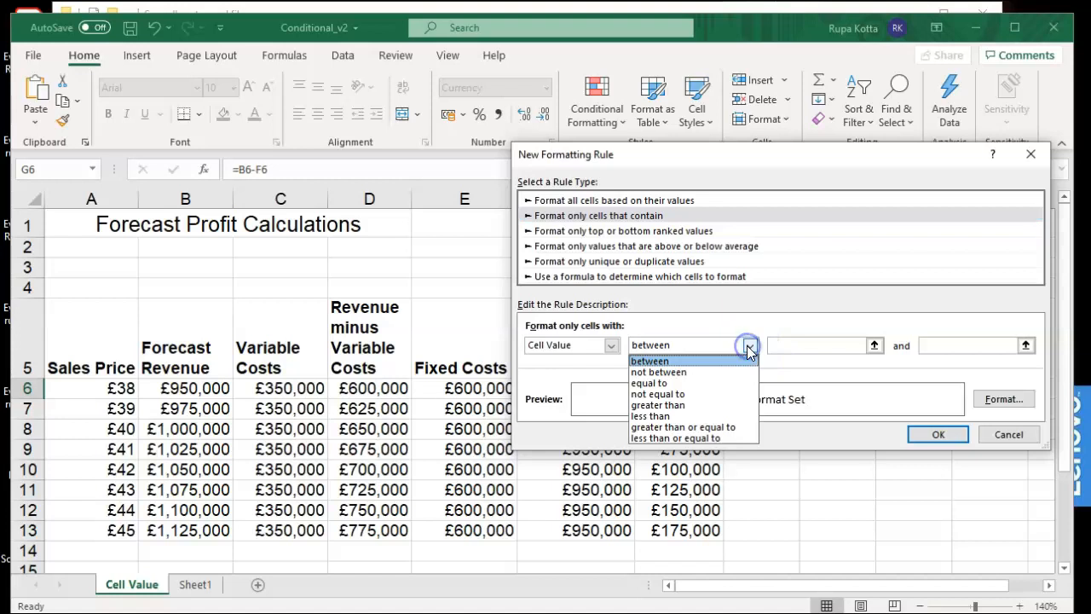
click(714, 383)
click(793, 347)
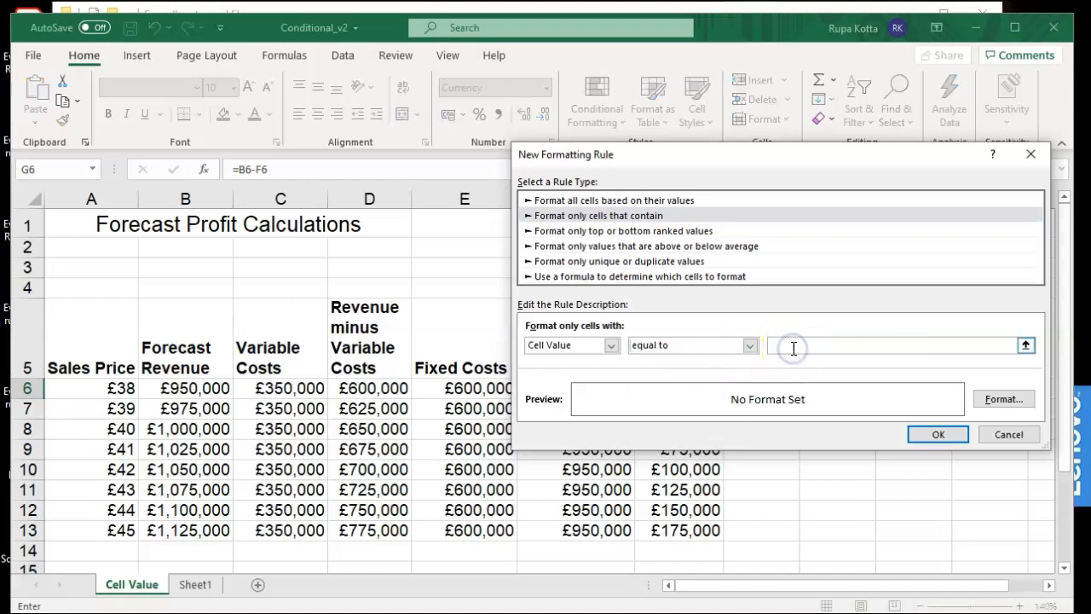
text(0)
Give the equal-to-0 rule a yellow fill and apply it to G6.
click(995, 401)
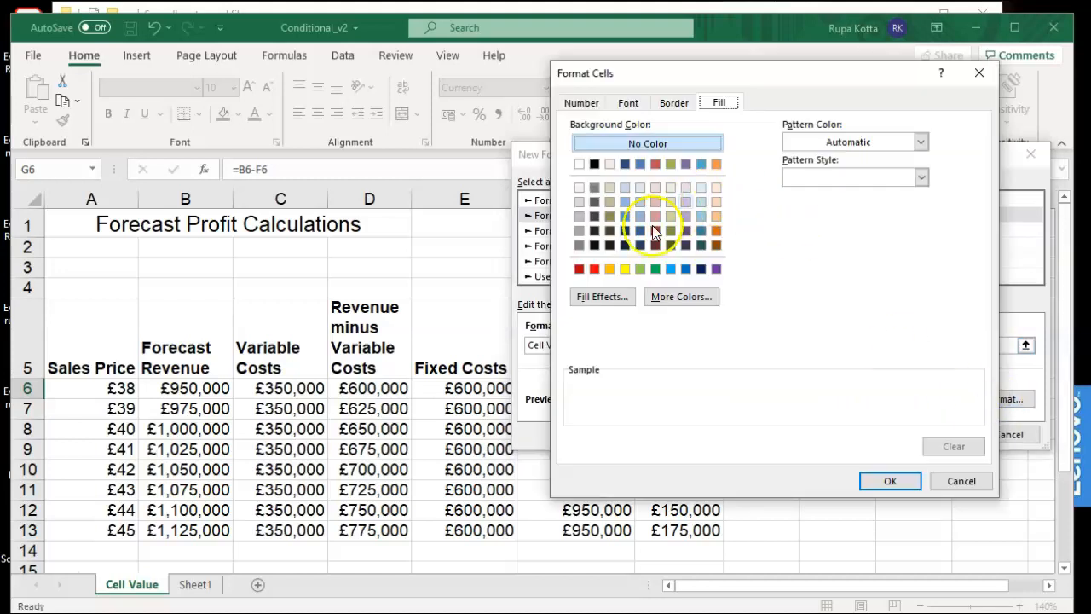
click(624, 269)
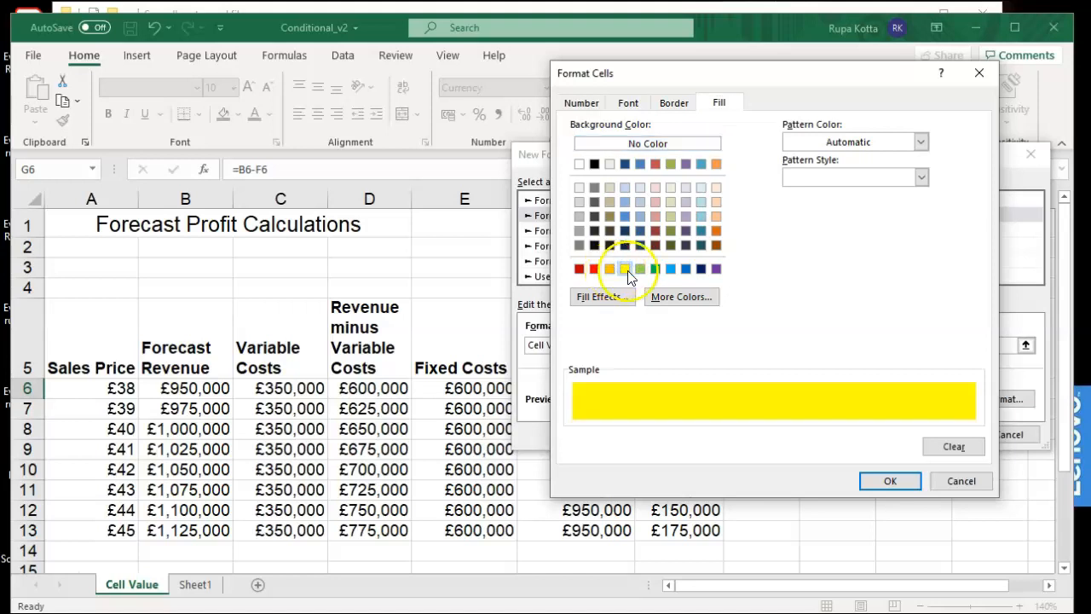
click(880, 481)
click(938, 435)
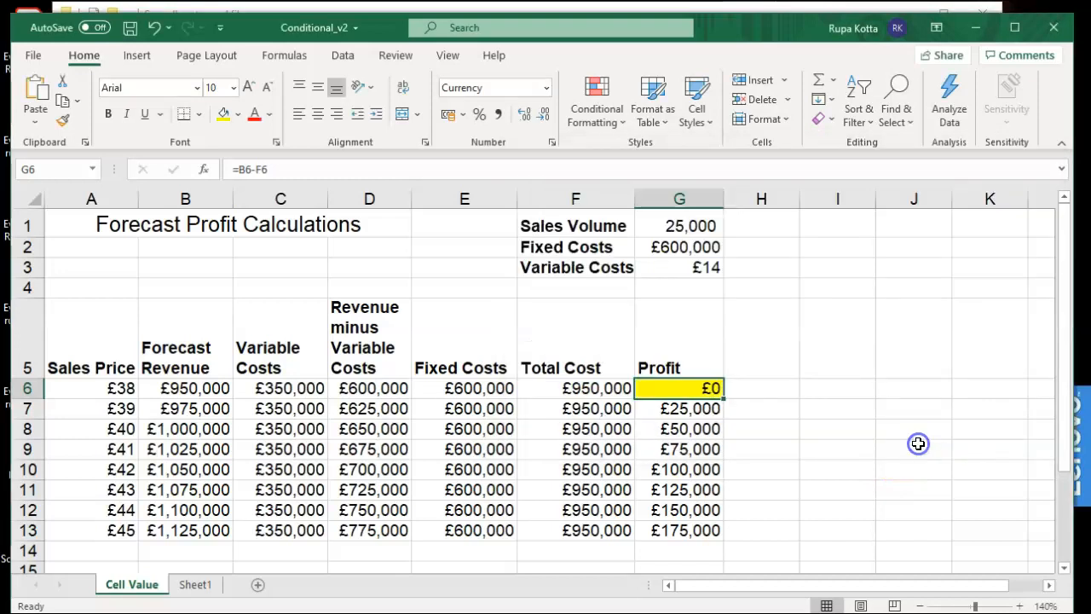
Create a conditional formatting rule for G6 that formats only cells containing a cell value greater than 0.
click(626, 115)
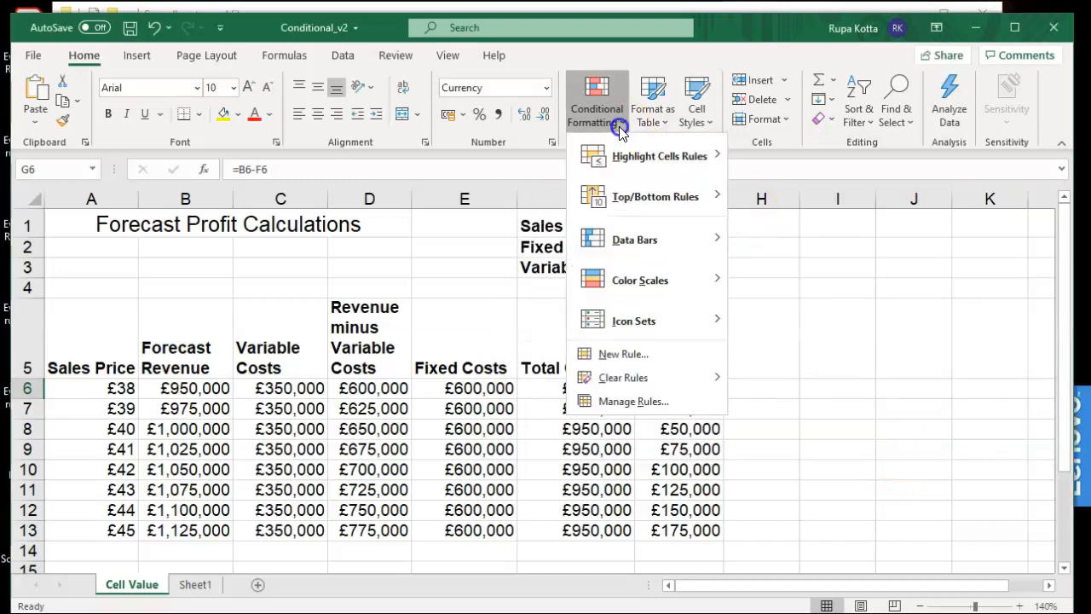
click(618, 353)
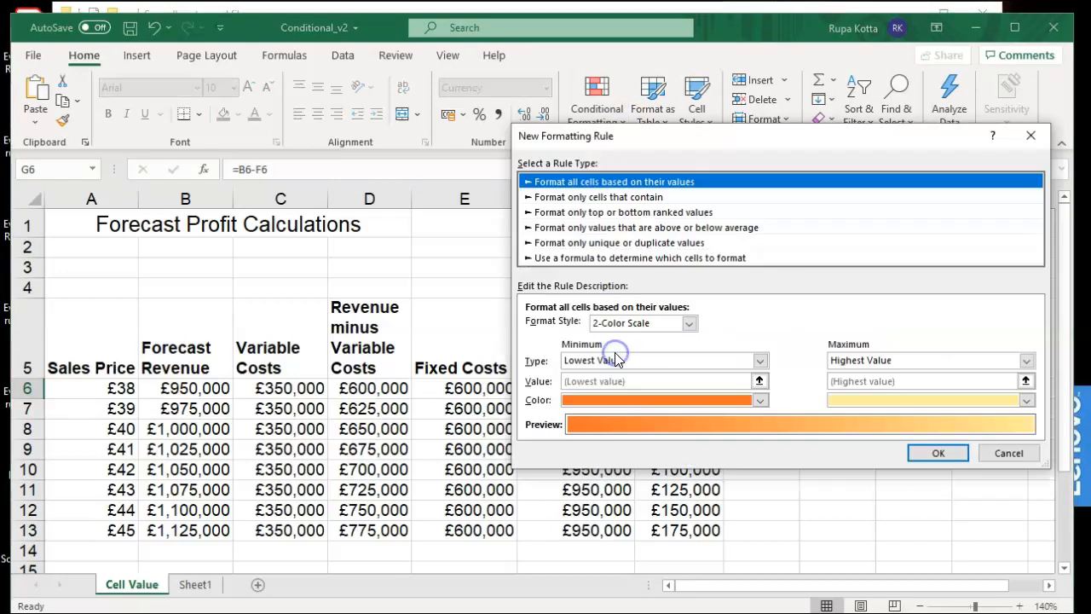
click(622, 197)
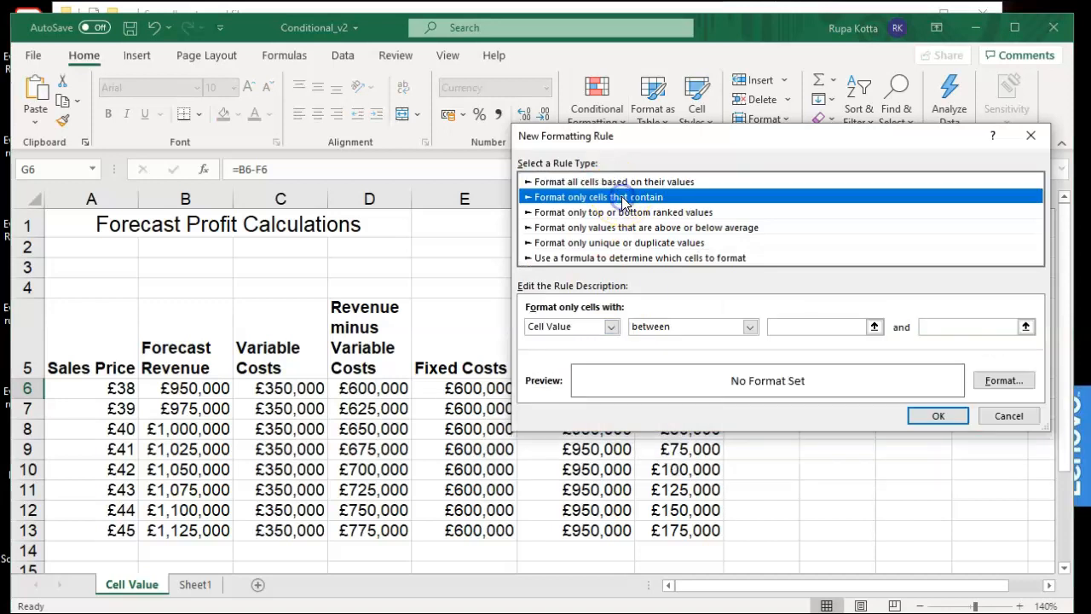
click(751, 328)
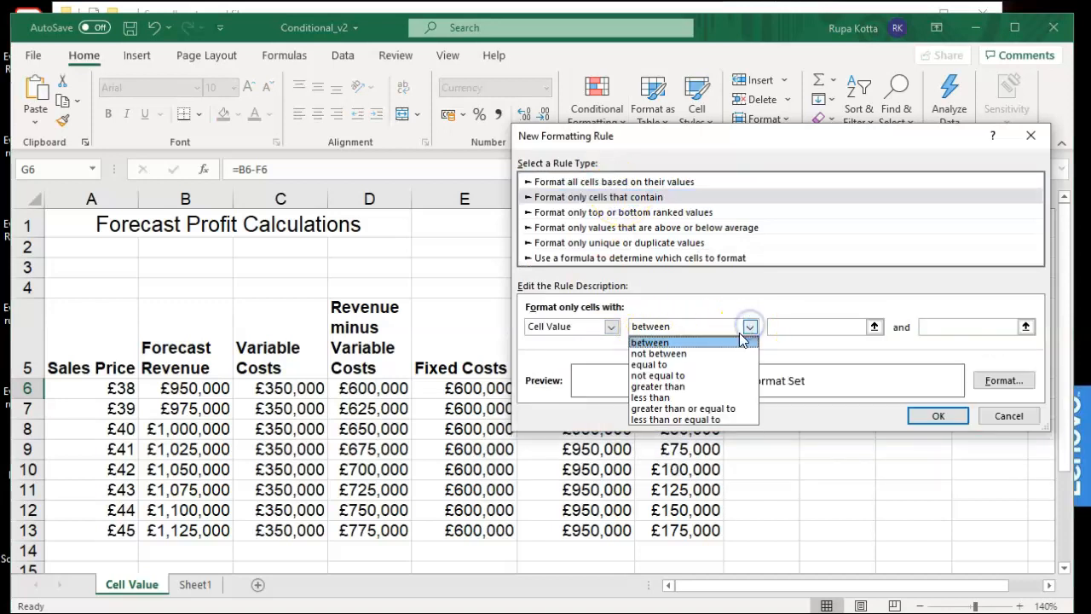
click(703, 385)
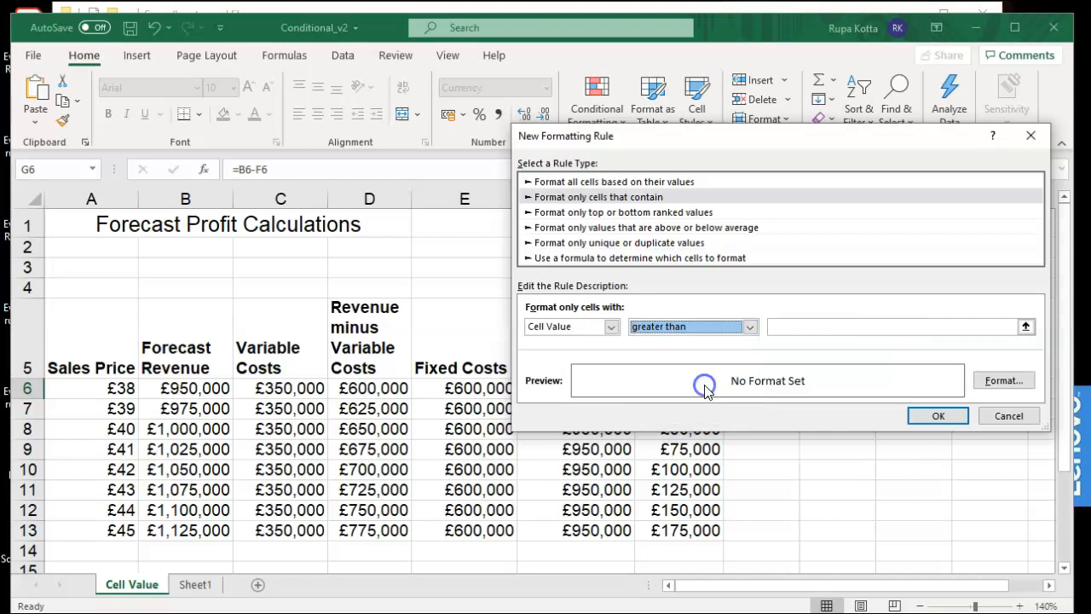
click(782, 329)
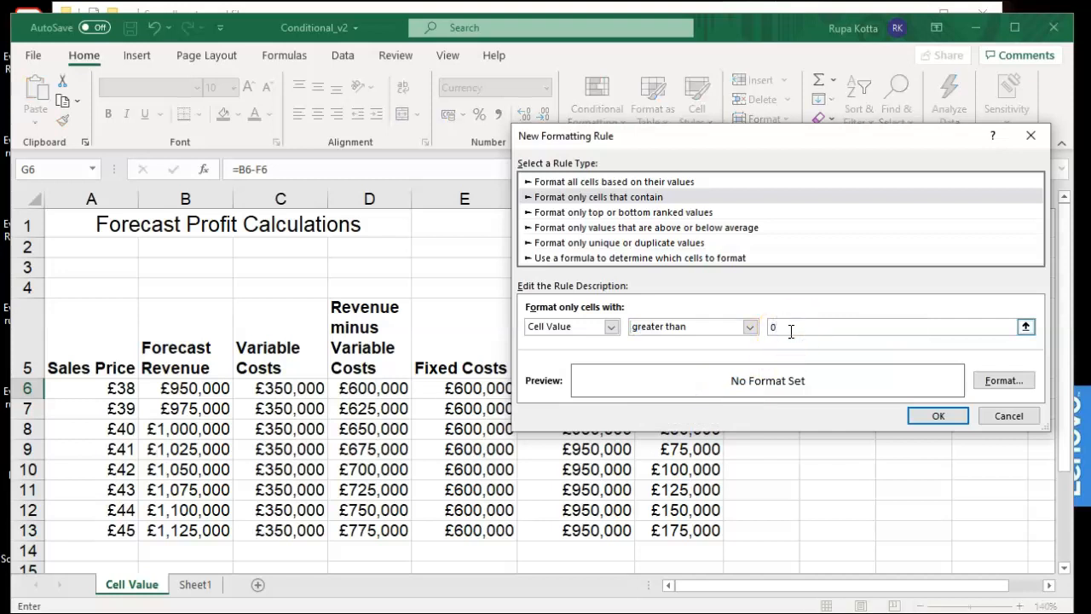
Give the greater-than-0 rule a light green fill and apply it to G6.
click(986, 380)
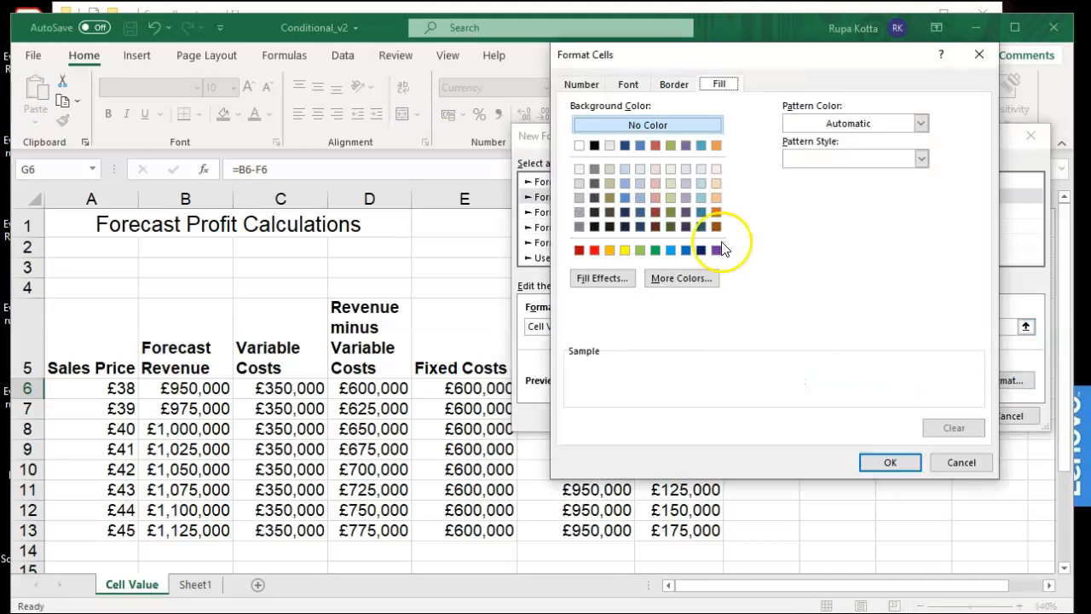
click(646, 249)
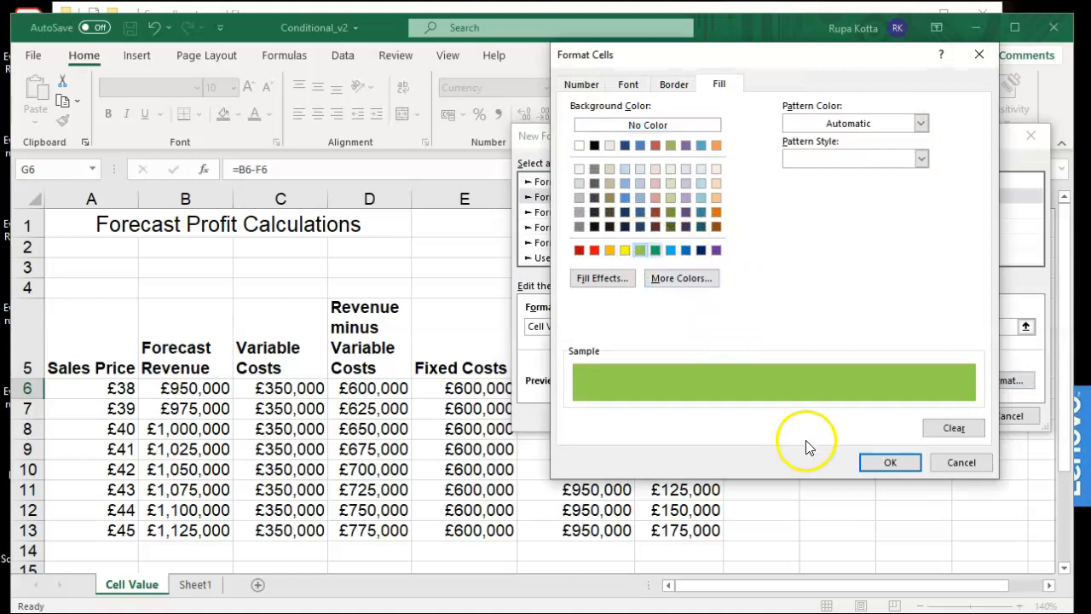
click(879, 466)
click(925, 418)
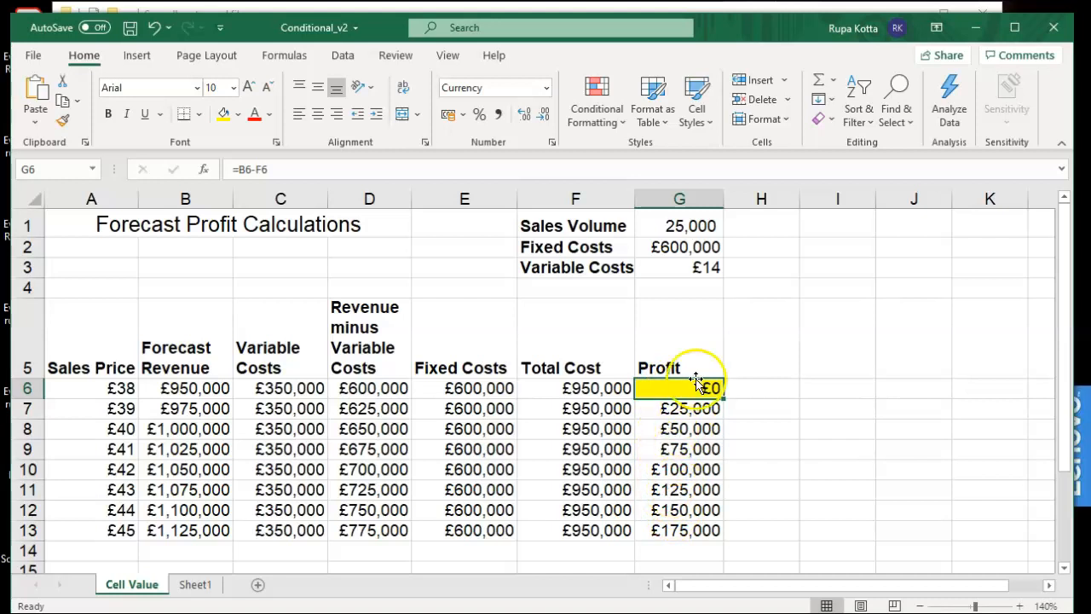
Review the conditional formatting rules set for G6 in the Rules Manager and close it.
click(610, 122)
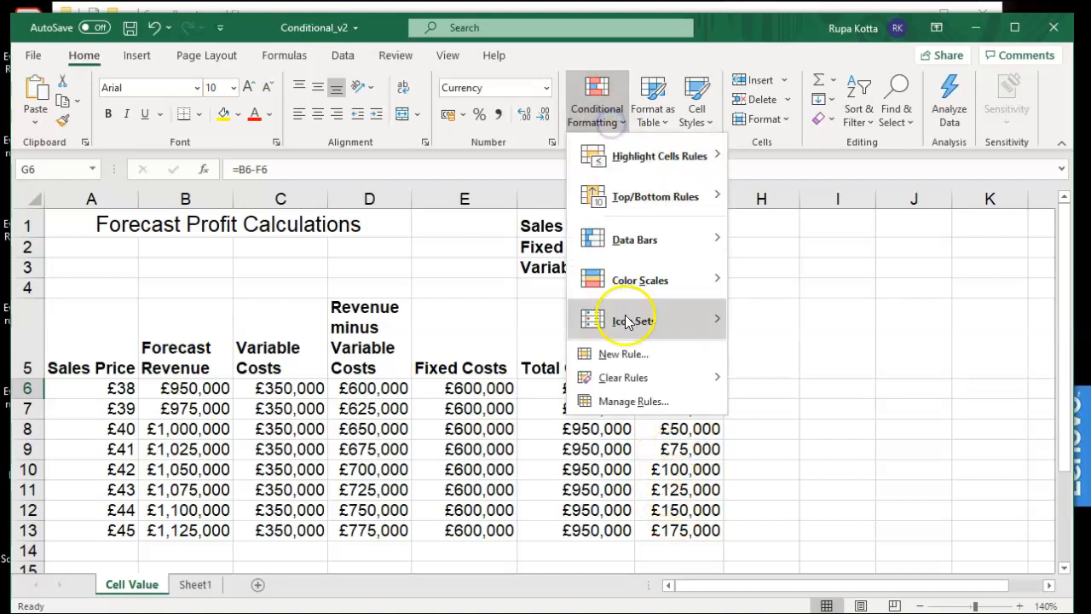
click(625, 405)
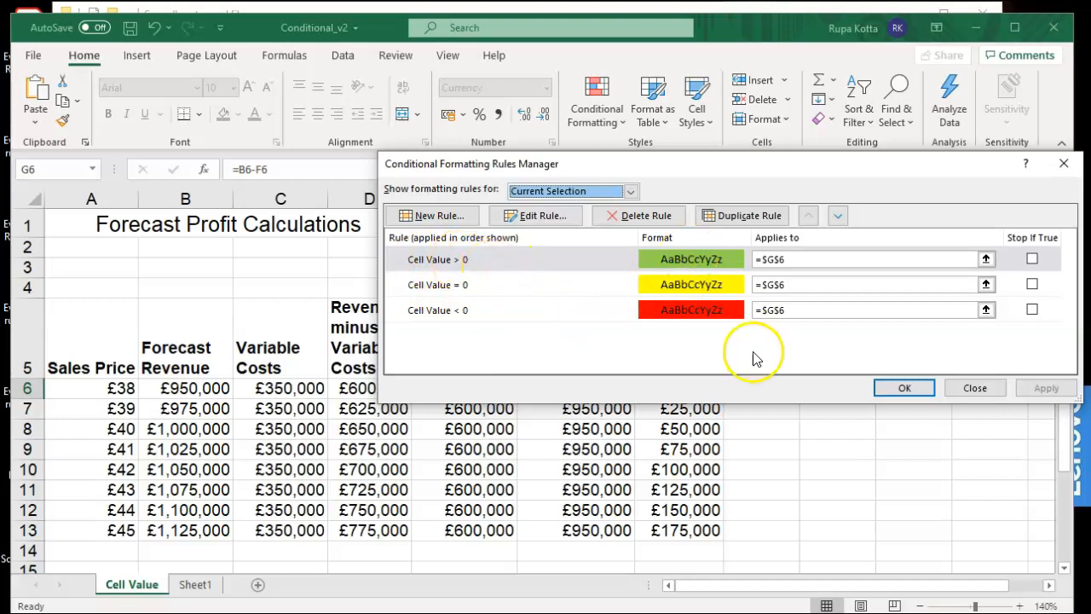
click(892, 390)
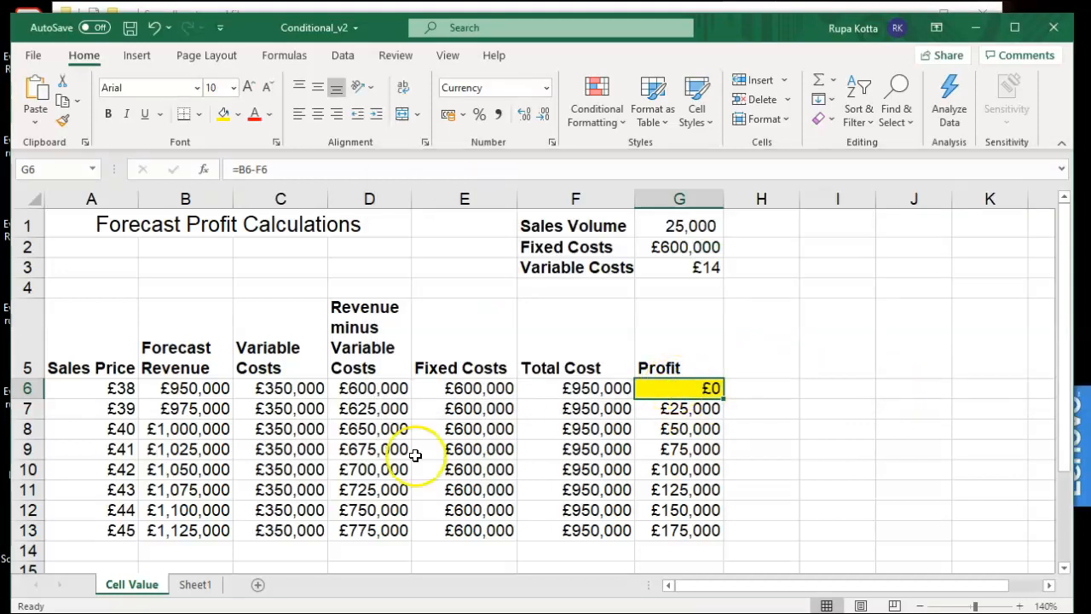
Read the next exercise instructions on Sheet1, below the Rules Manager illustration, and return to the Cell Value sheet.
click(191, 584)
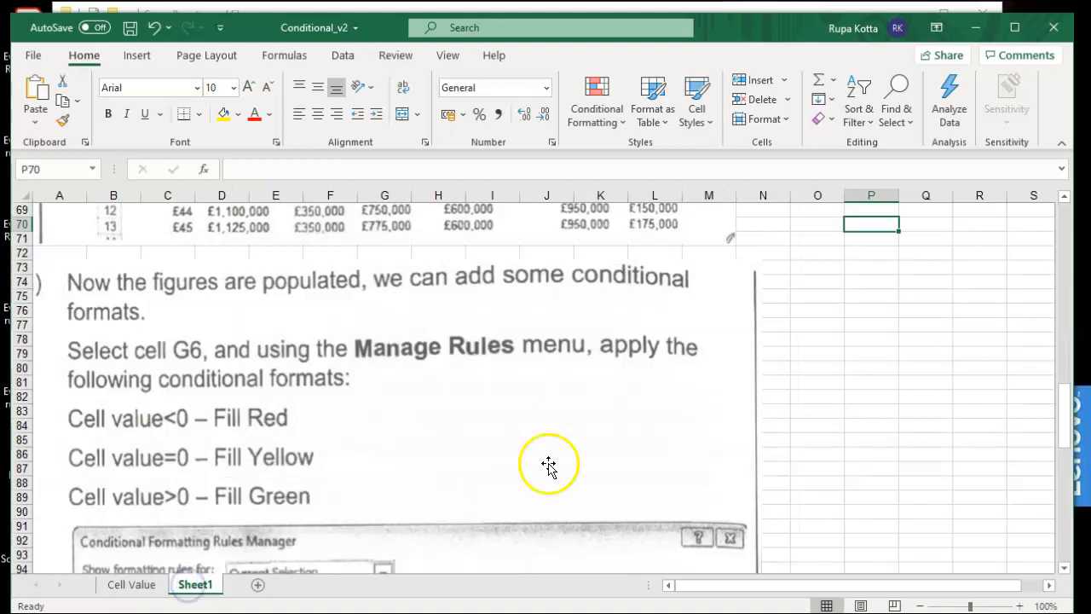
click(1064, 568)
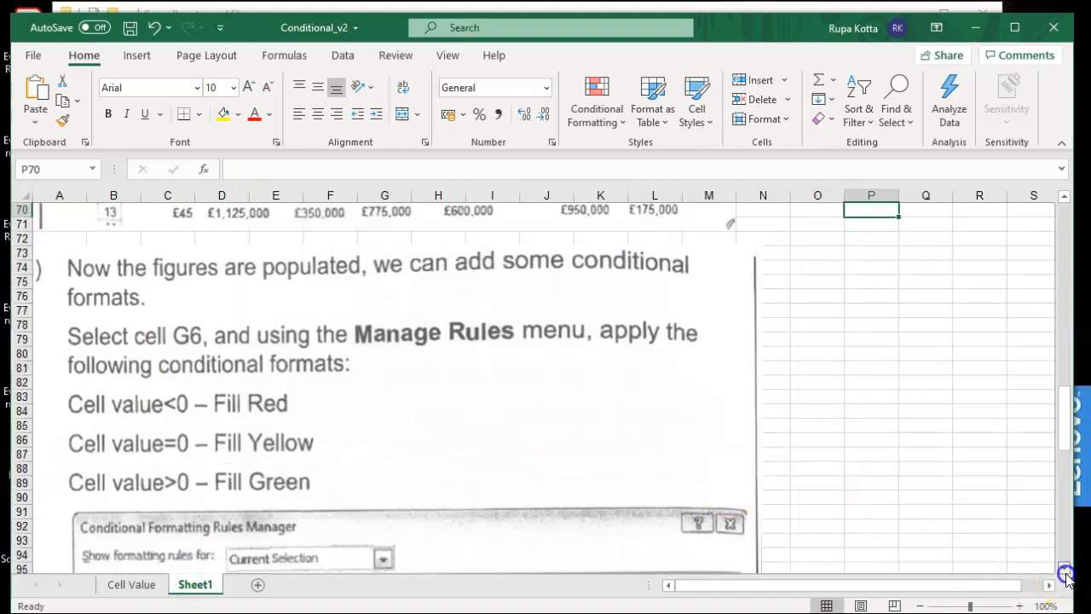
drag(1066, 576, 1066, 577)
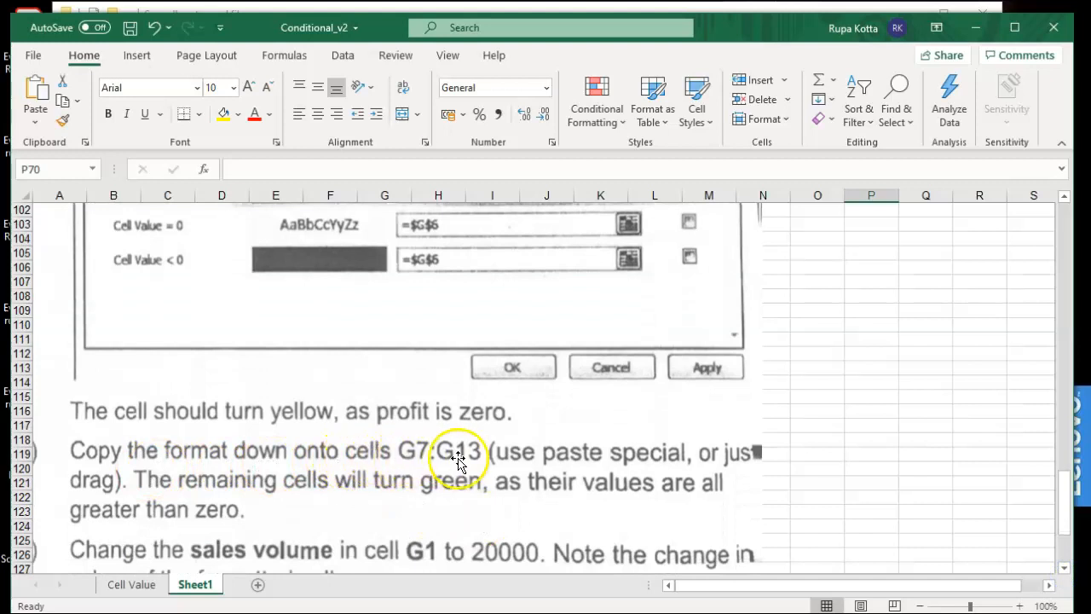
click(132, 585)
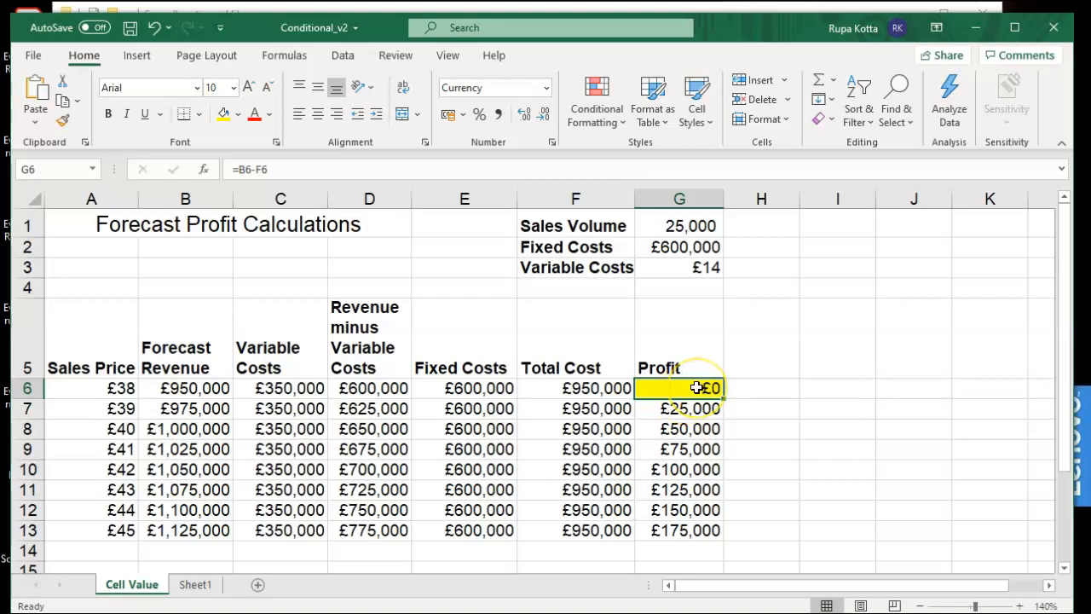
Copy G6 and paste it onto G7:G13 using Paste Special with the All merging conditional formats option.
key(ctrl+c)
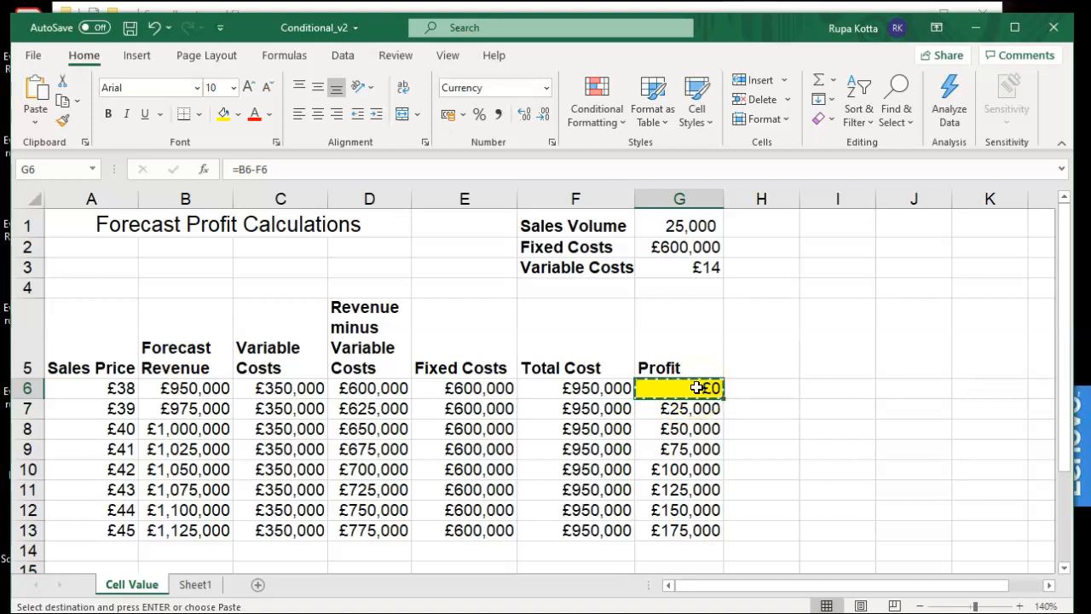
drag(690, 406, 689, 529)
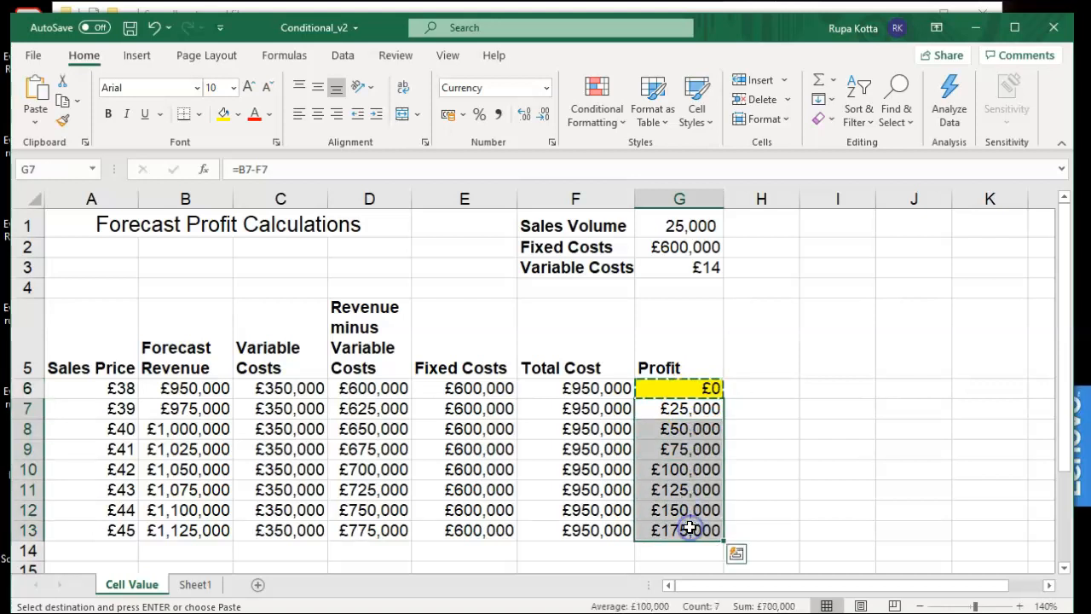
right_click(691, 529)
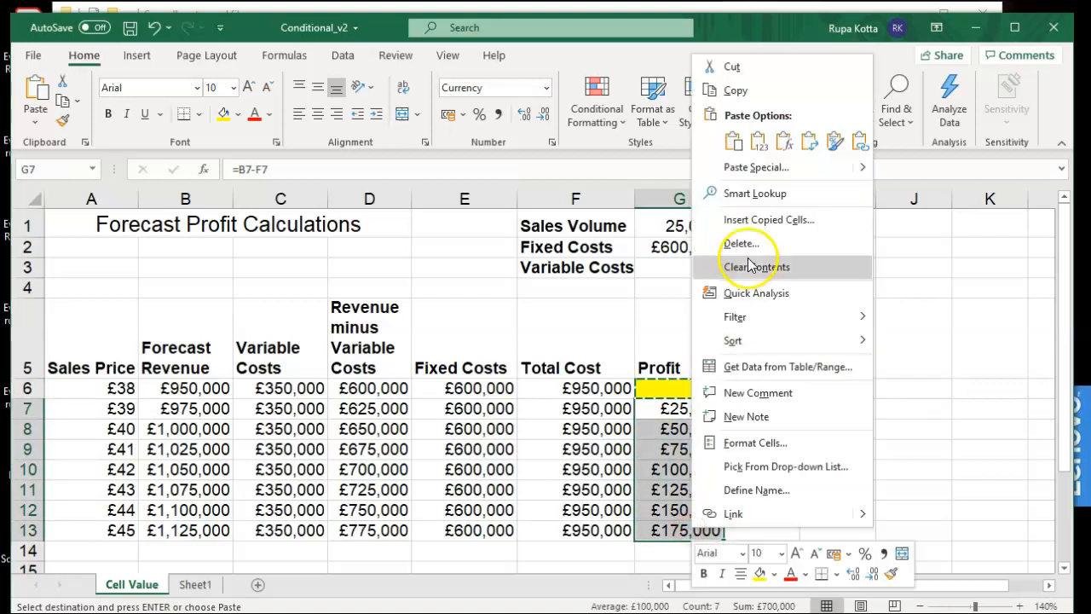
click(758, 170)
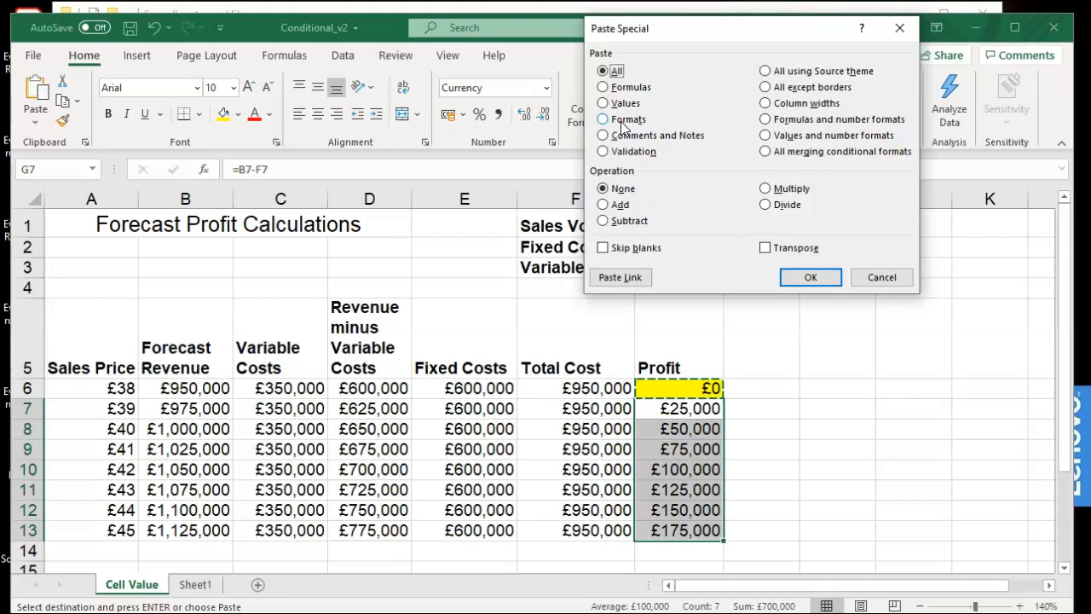
click(623, 122)
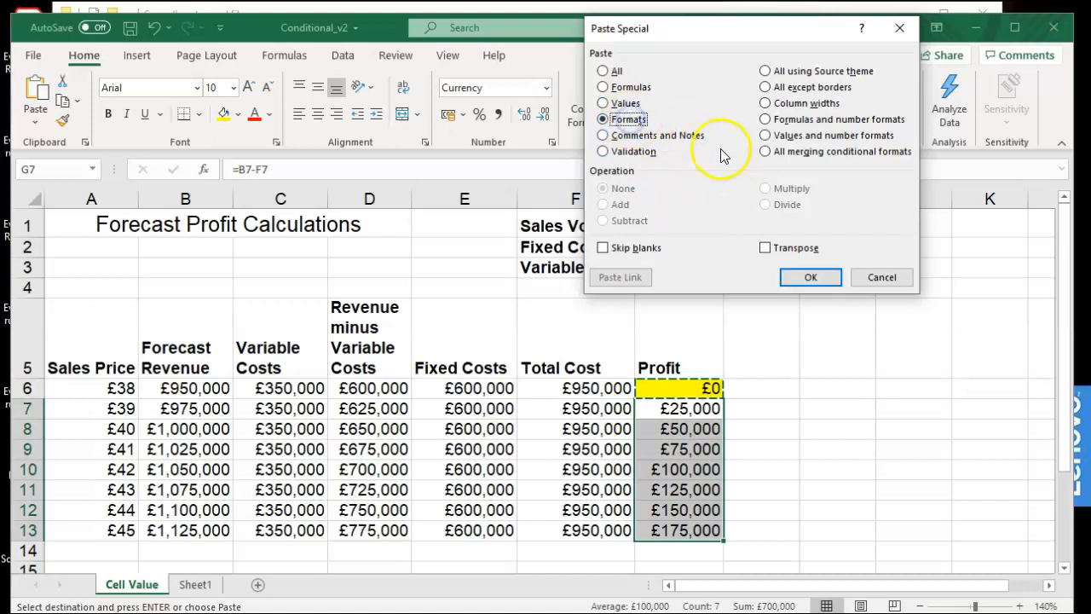
click(767, 154)
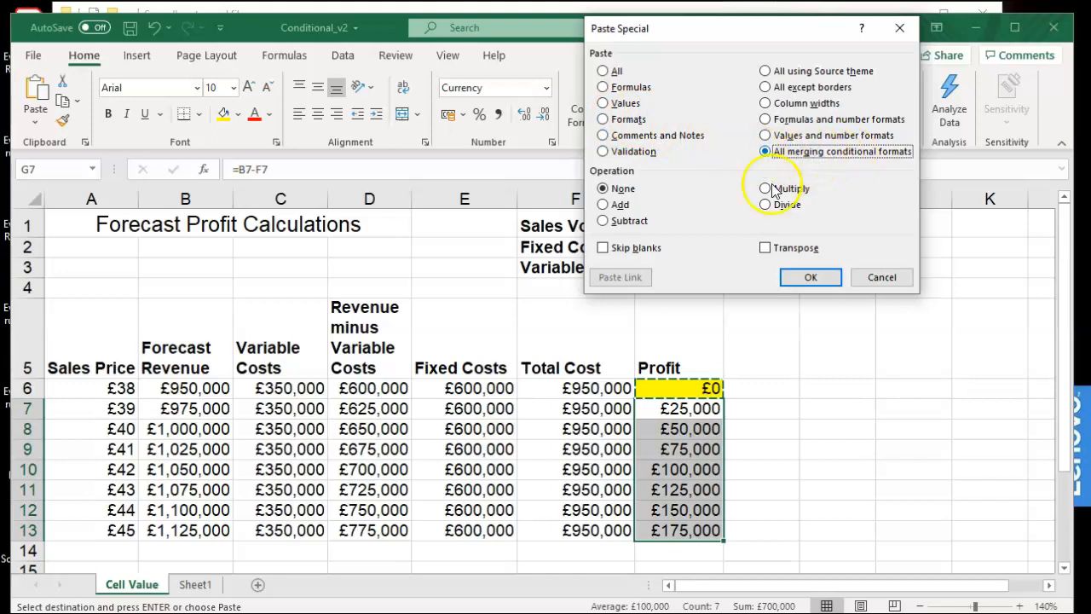
click(810, 278)
click(809, 448)
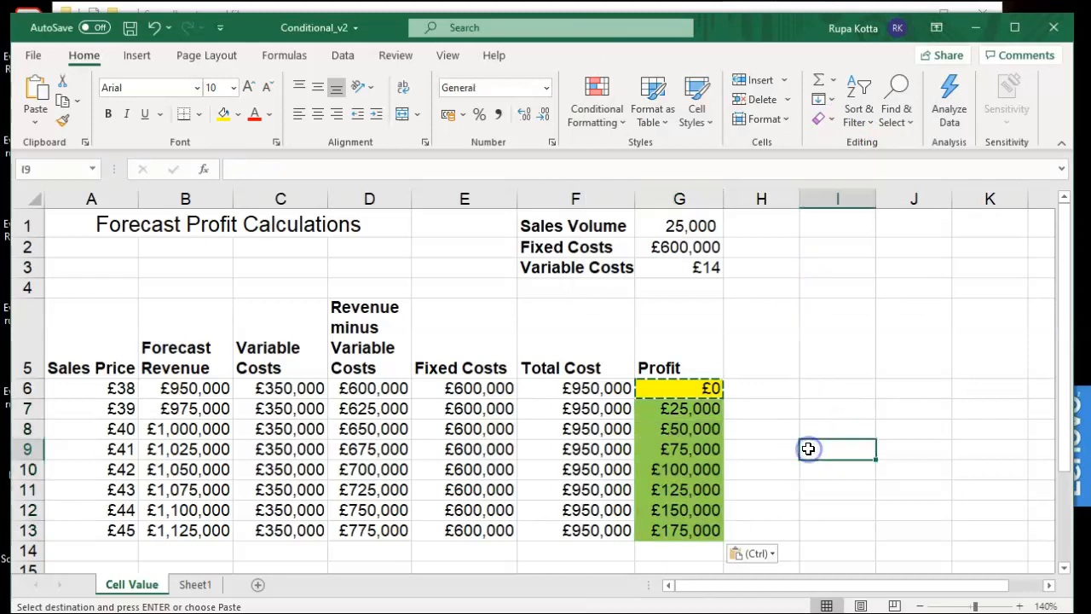
Check in the Rules Manager which conditional formatting rules and ranges apply to profit cell G9, and close it.
click(689, 450)
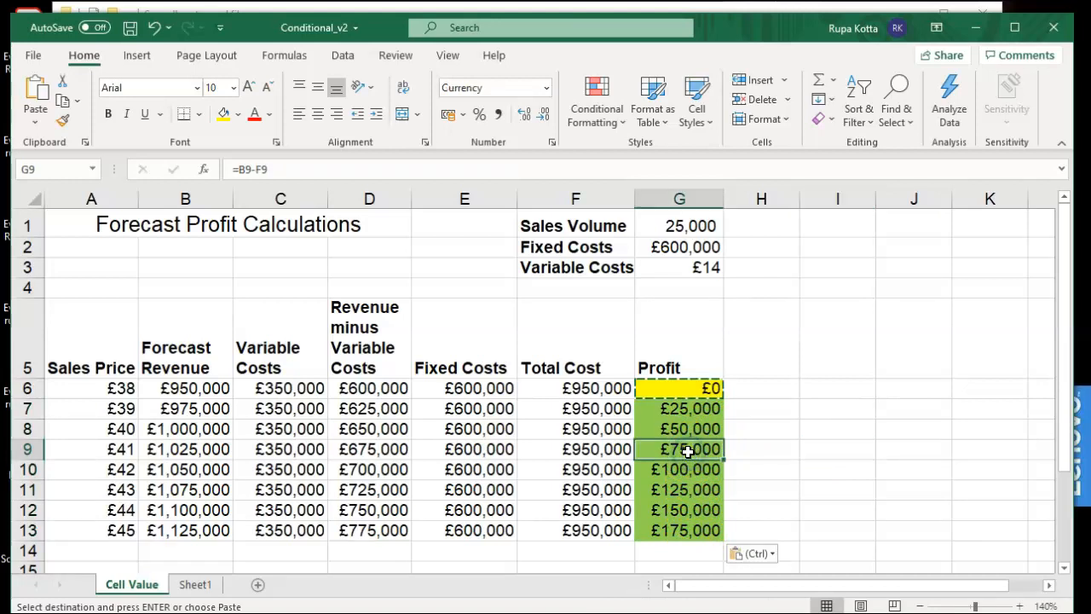
click(607, 117)
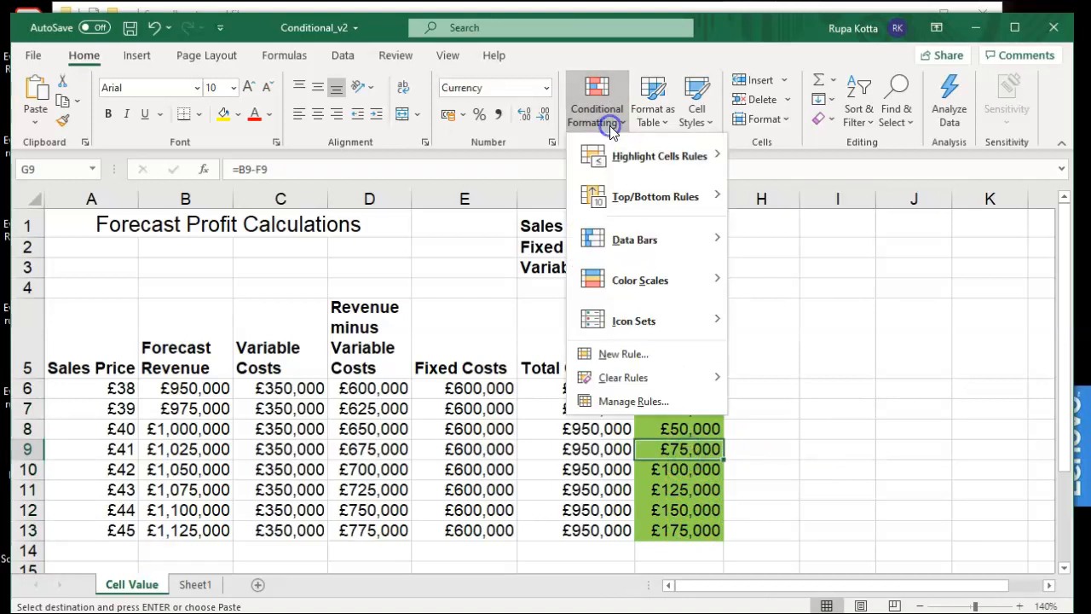
click(622, 401)
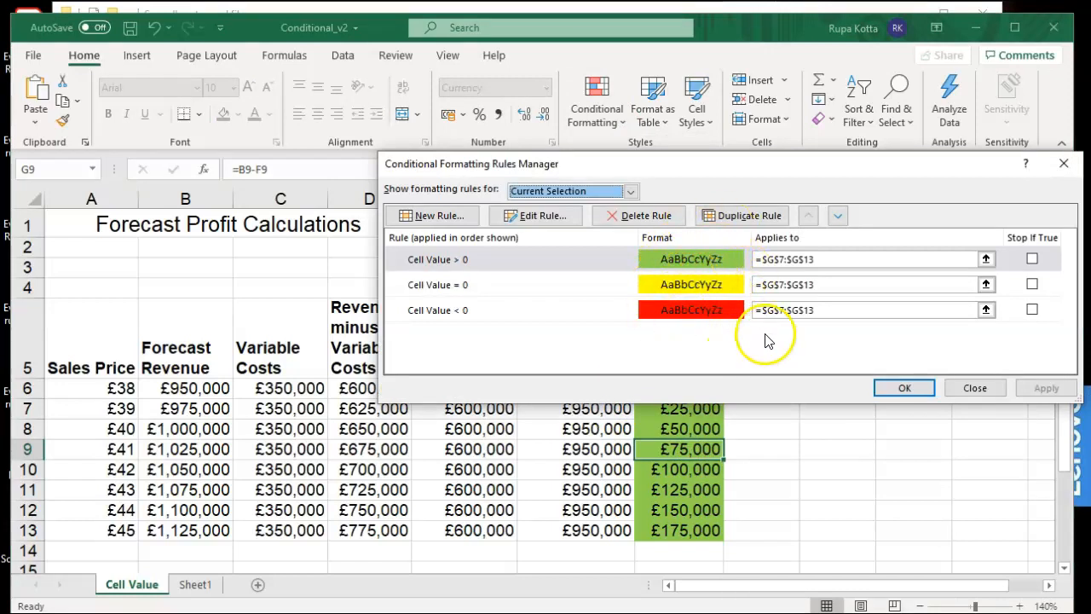
click(902, 388)
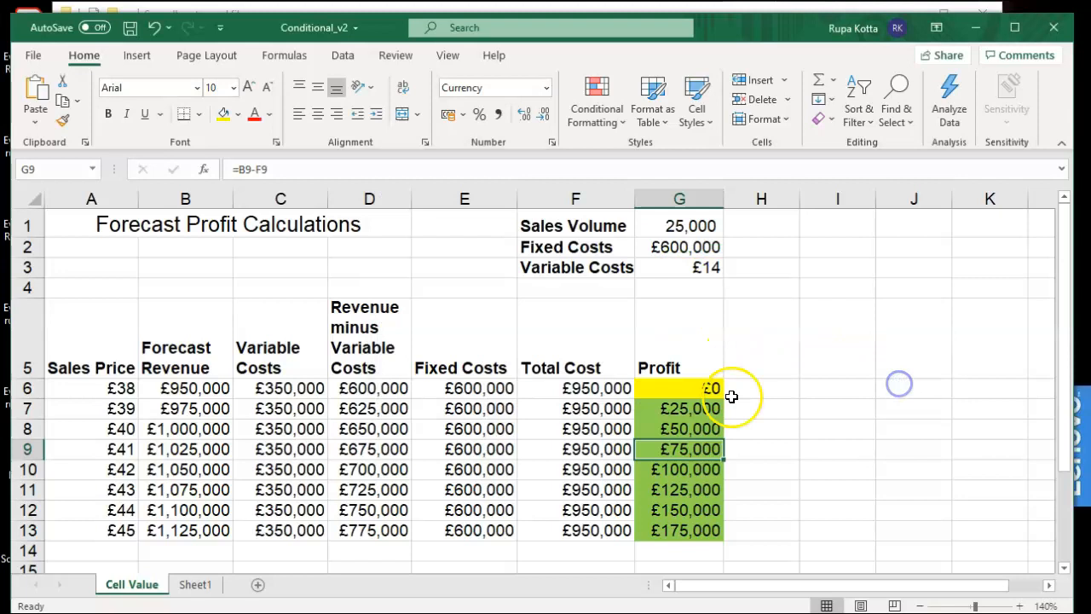
Copy profit cell G6 again and repeat the Paste Special onto G7:G13 with All merging conditional formats.
click(689, 392)
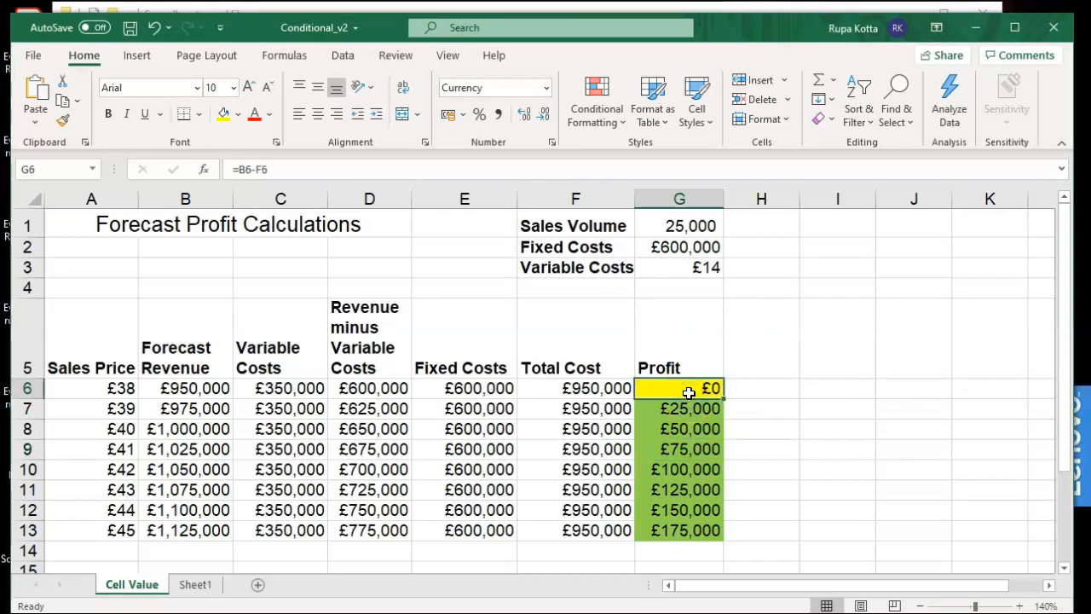
key(ctrl+c)
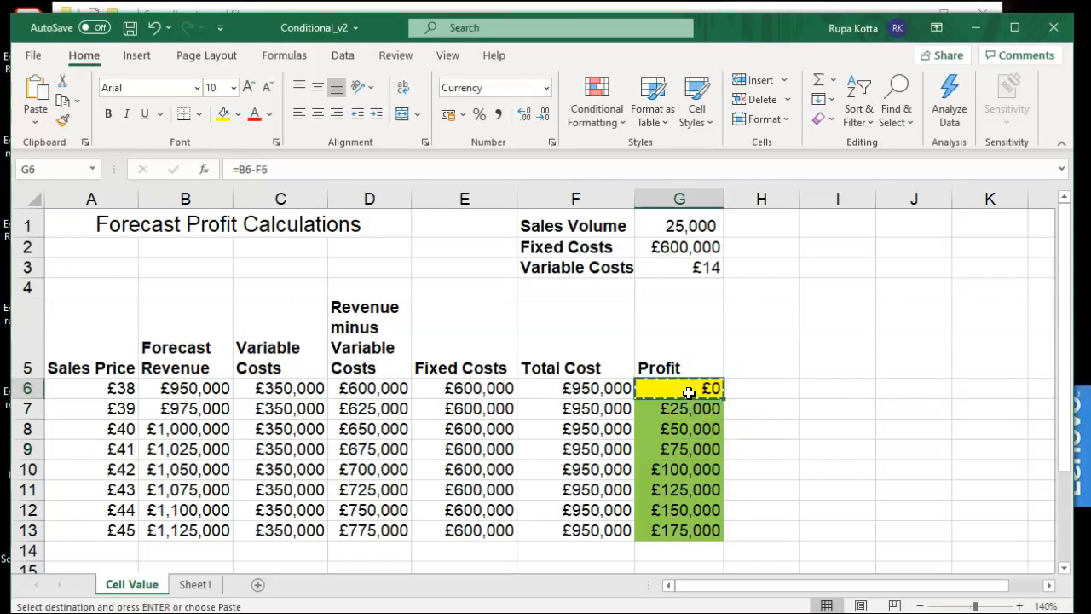
right_click(689, 392)
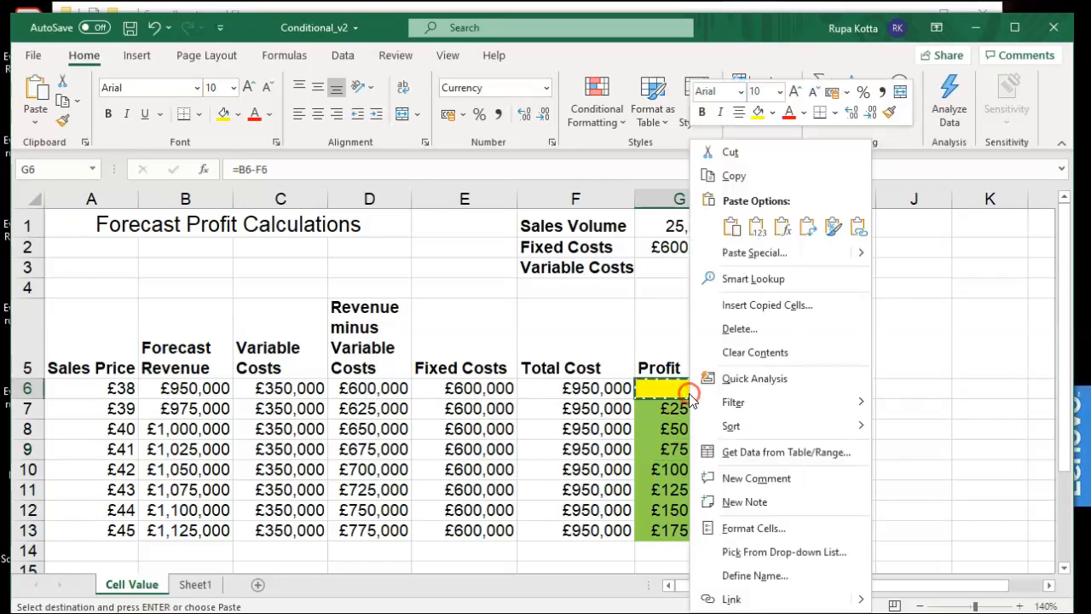
click(748, 177)
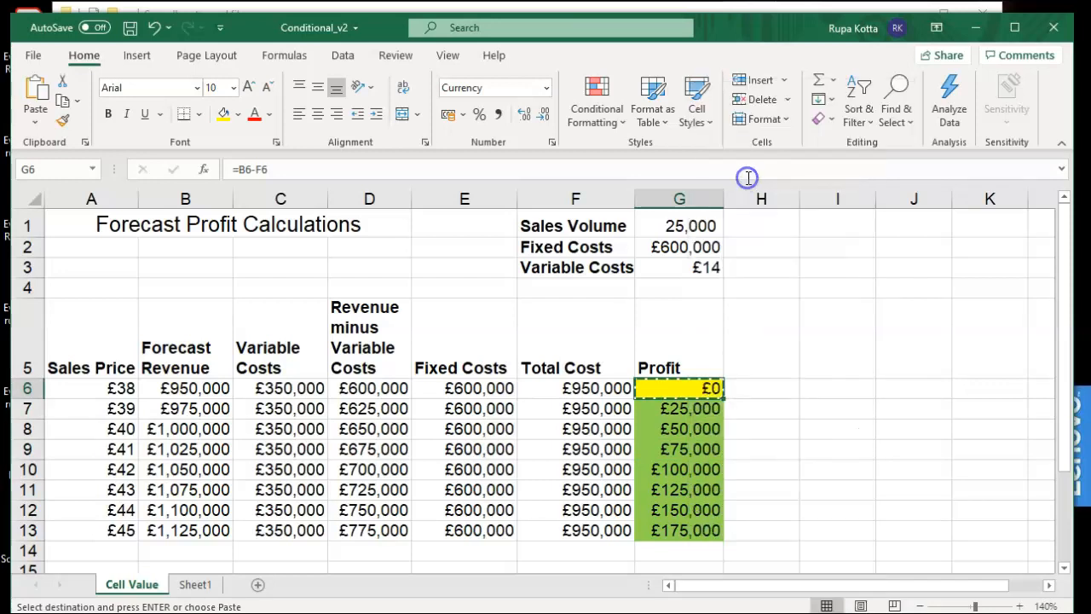
click(696, 406)
drag(696, 406, 694, 527)
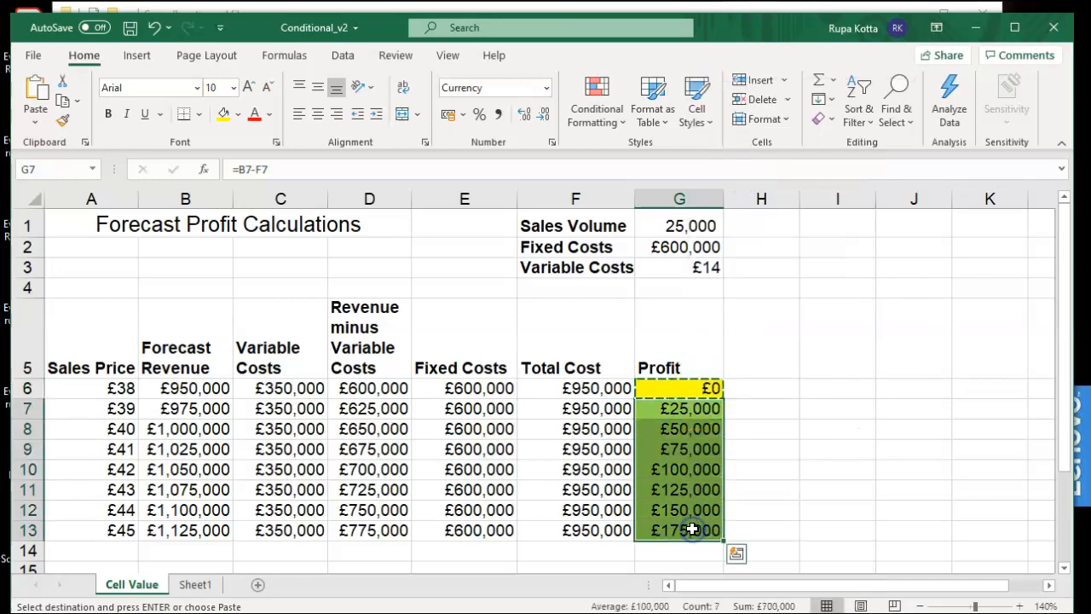
right_click(694, 530)
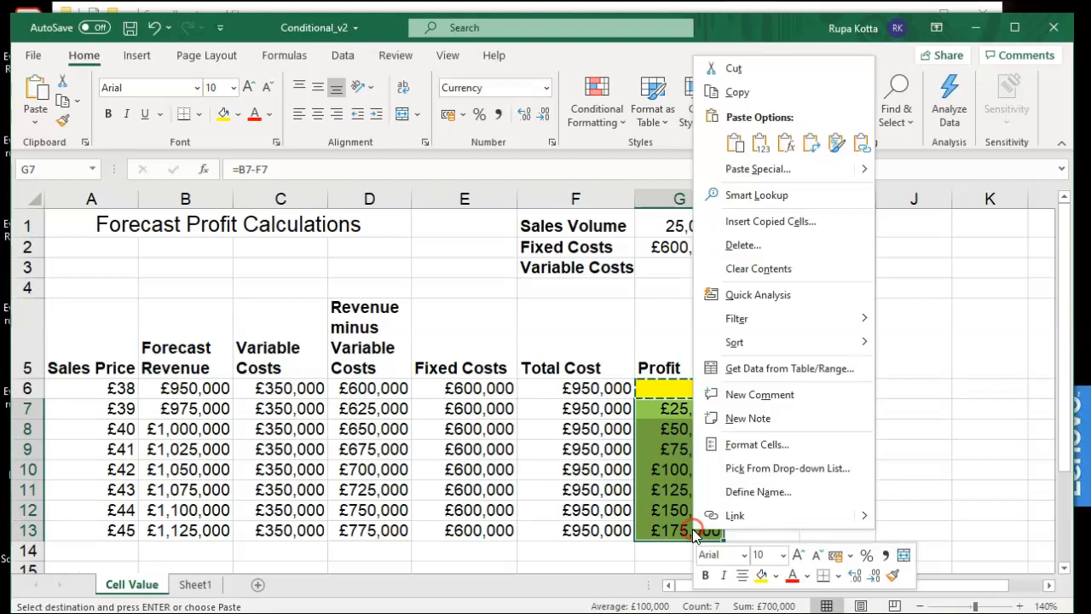
click(761, 168)
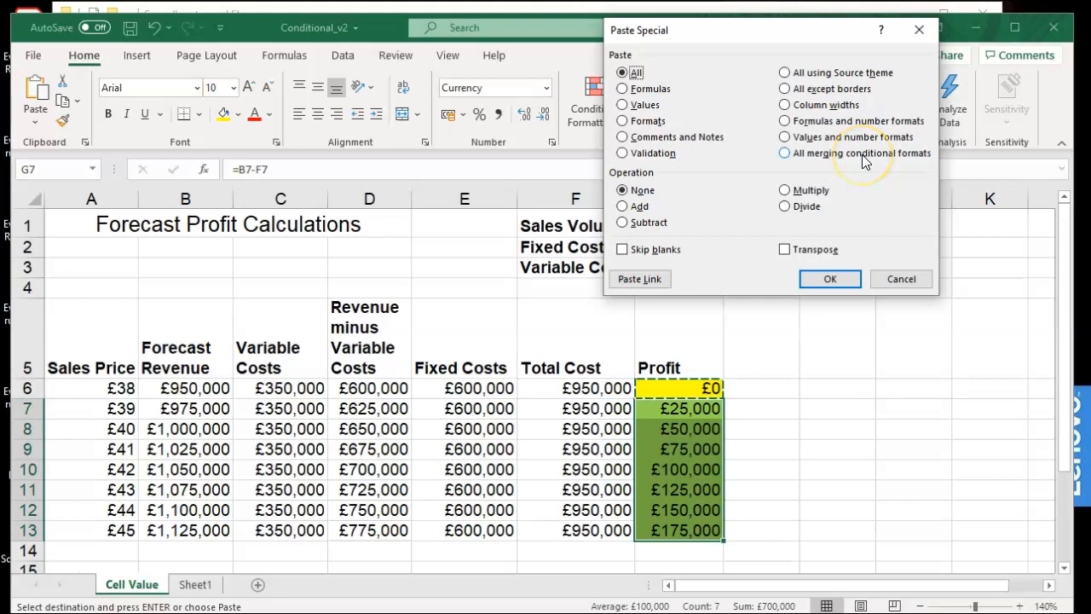
click(784, 154)
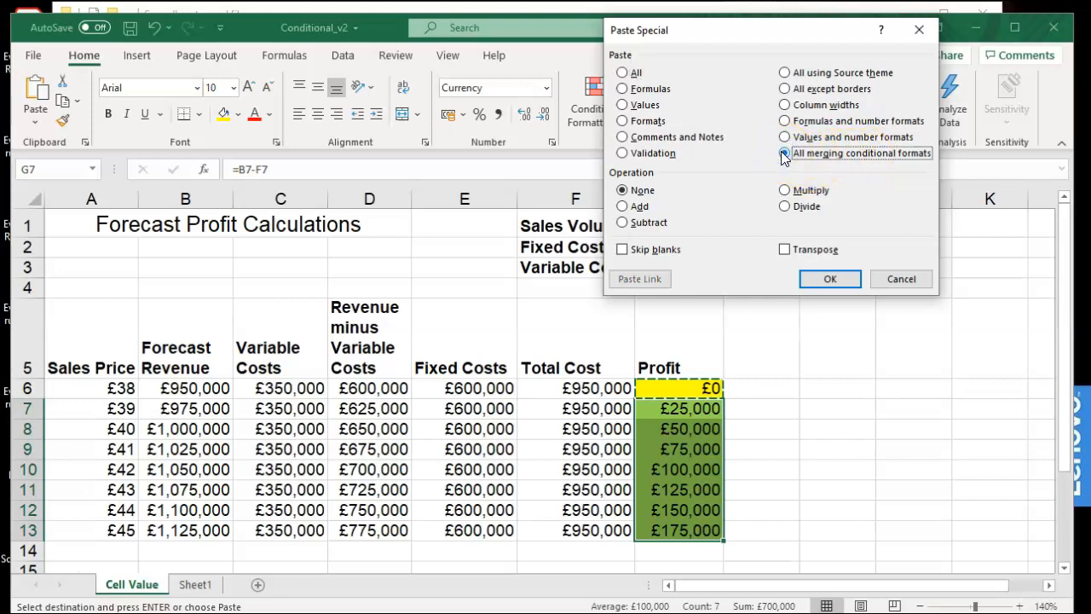
click(828, 279)
click(797, 445)
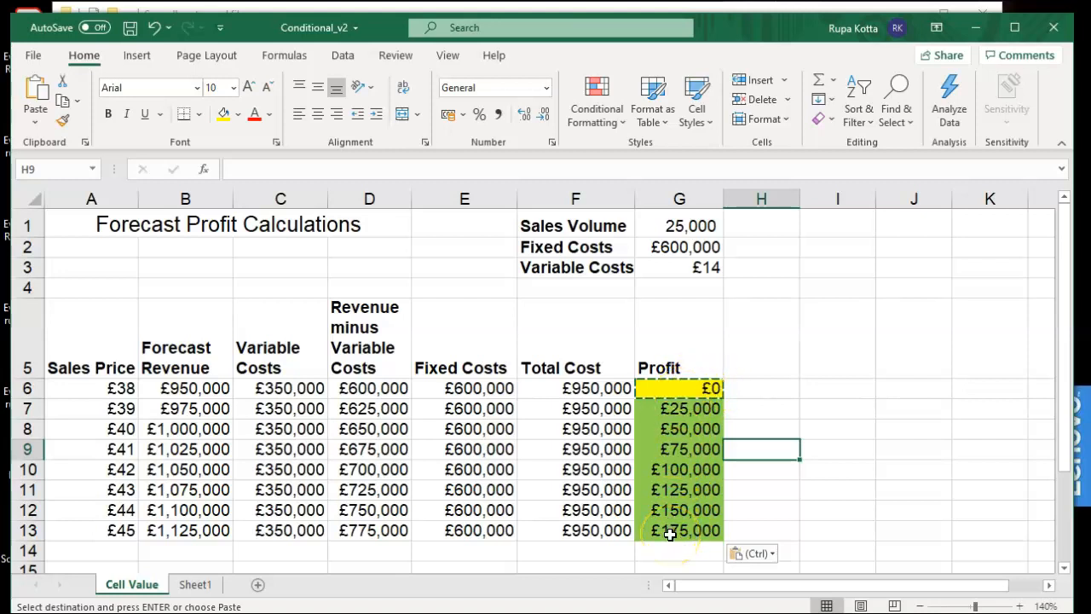
Read the remaining exercise instructions on Sheet1 and set the sales volume in G1 of the Cell Value sheet to 20000.
click(193, 585)
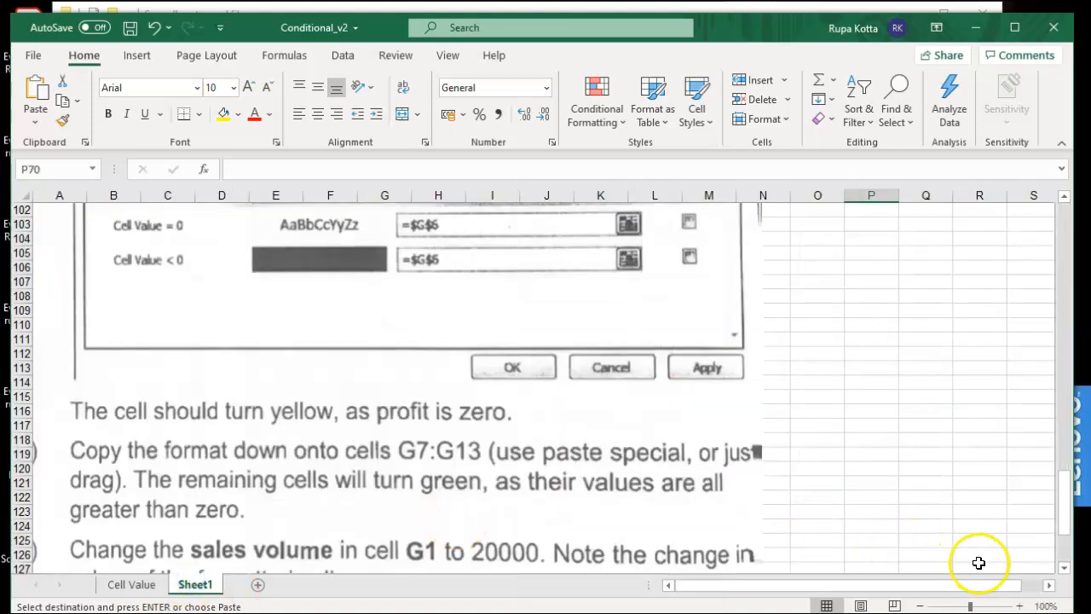
click(1064, 567)
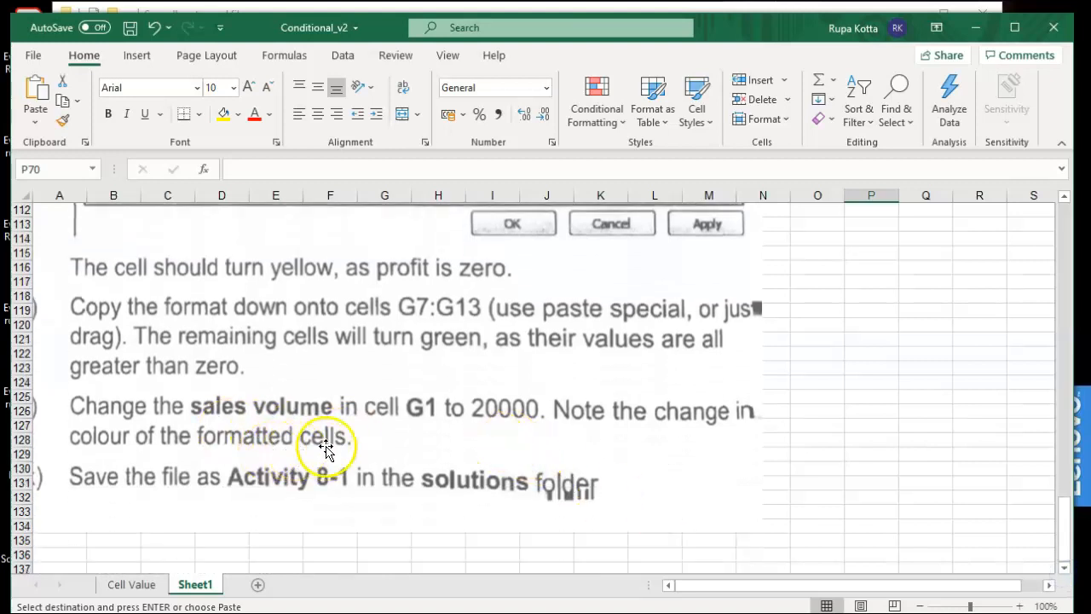
click(136, 587)
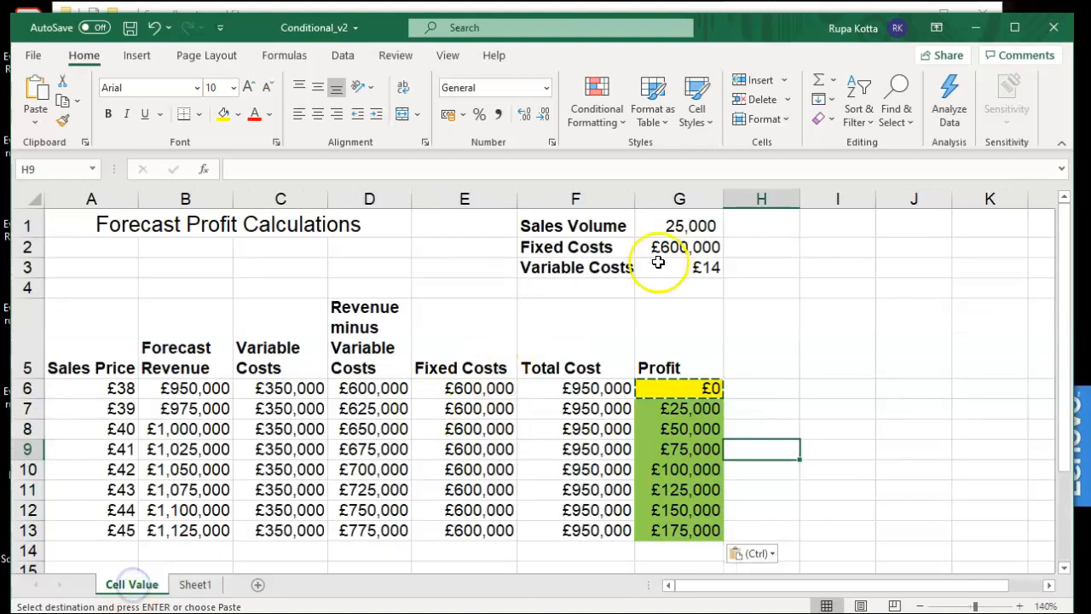
click(689, 225)
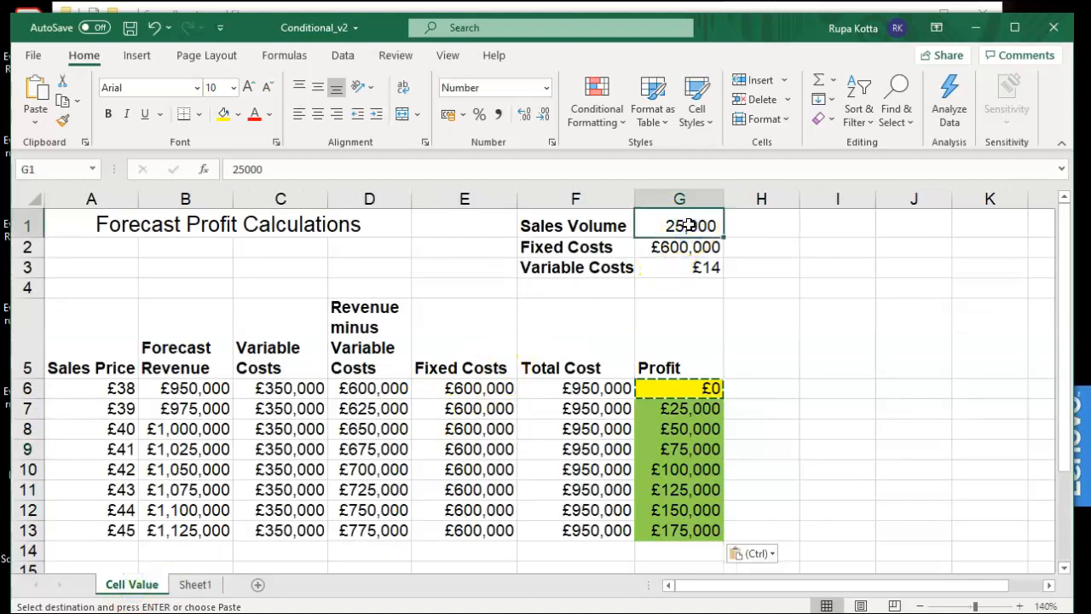
text(2)
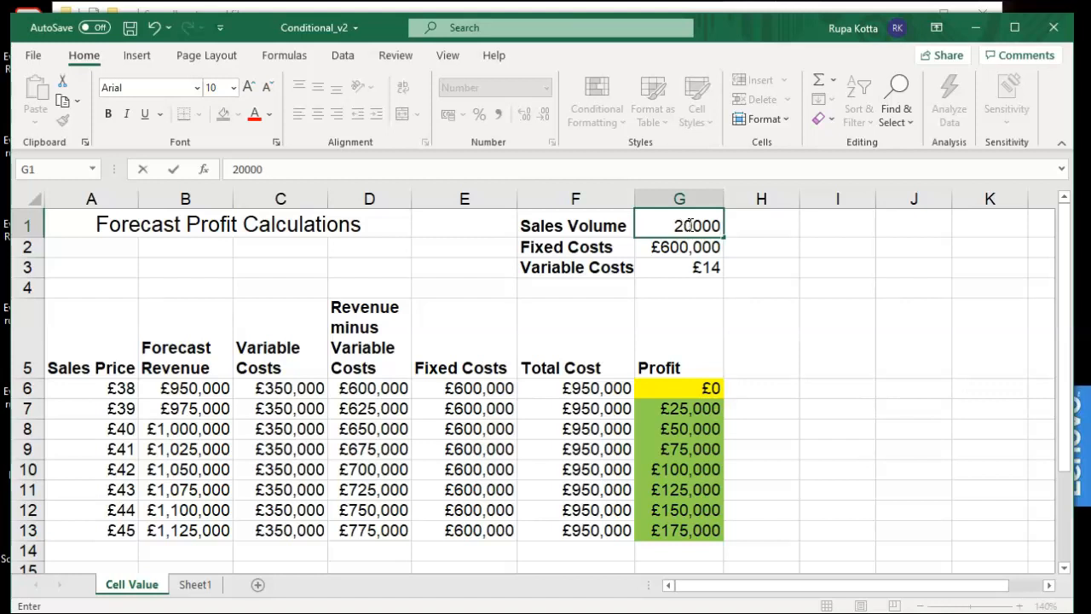
text(0000)
key(Return)
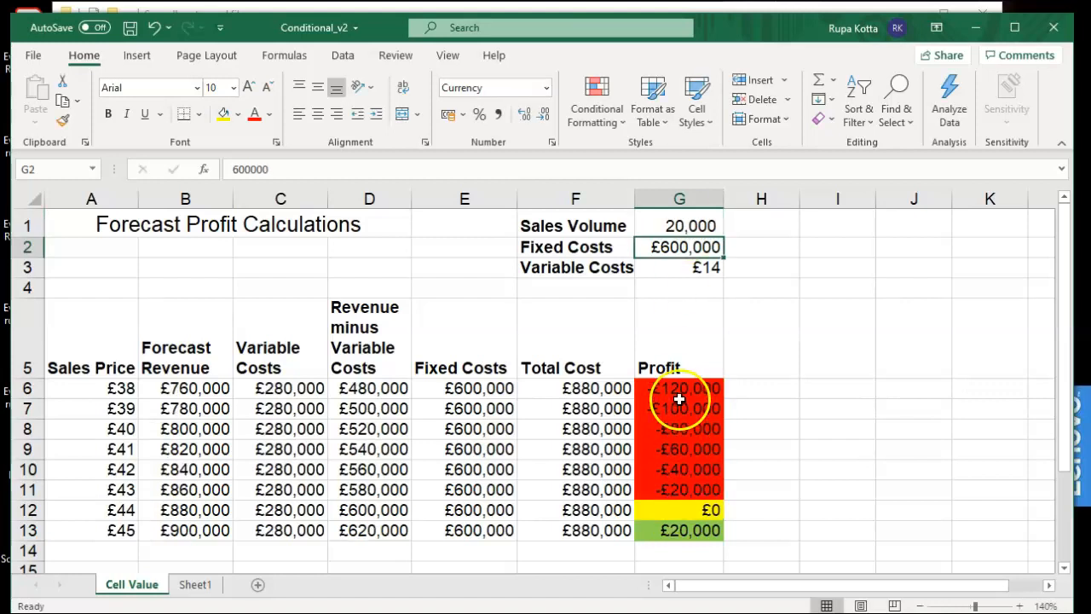